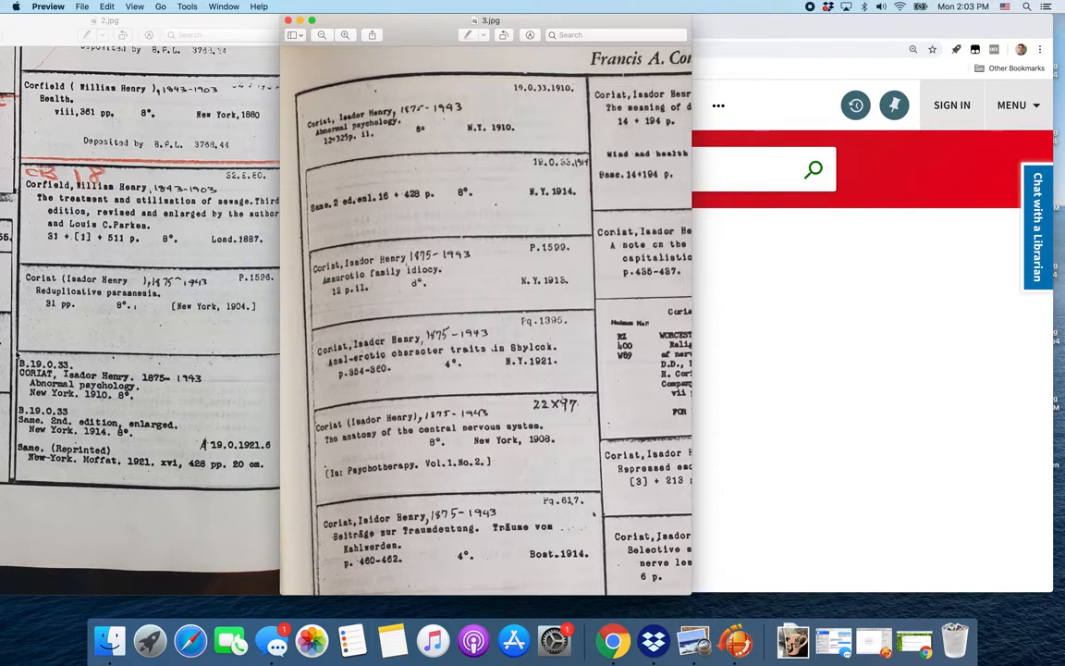
Mark the 19.0.33 Abnormal psychology card in 2.jpg and the separate 1910 and 1914 edition cards in 3.jpg.
{"action": "left_click", "coordinate": [17, 320]}
{"action": "mouse_move", "coordinate": [15, 349]}
{"action": "left_mouse_down"}
{"action": "mouse_move", "coordinate": [48, 387]}
{"action": "mouse_move", "coordinate": [302, 500]}
{"action": "left_mouse_up"}
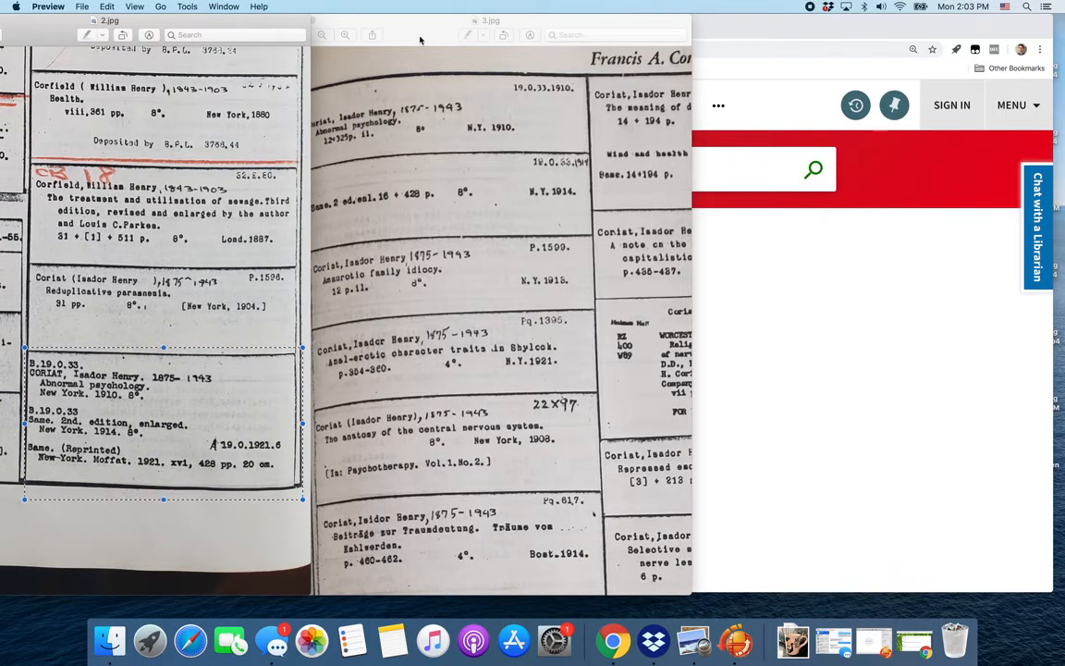
{"action": "left_click", "coordinate": [428, 176]}
{"action": "left_click", "coordinate": [298, 91]}
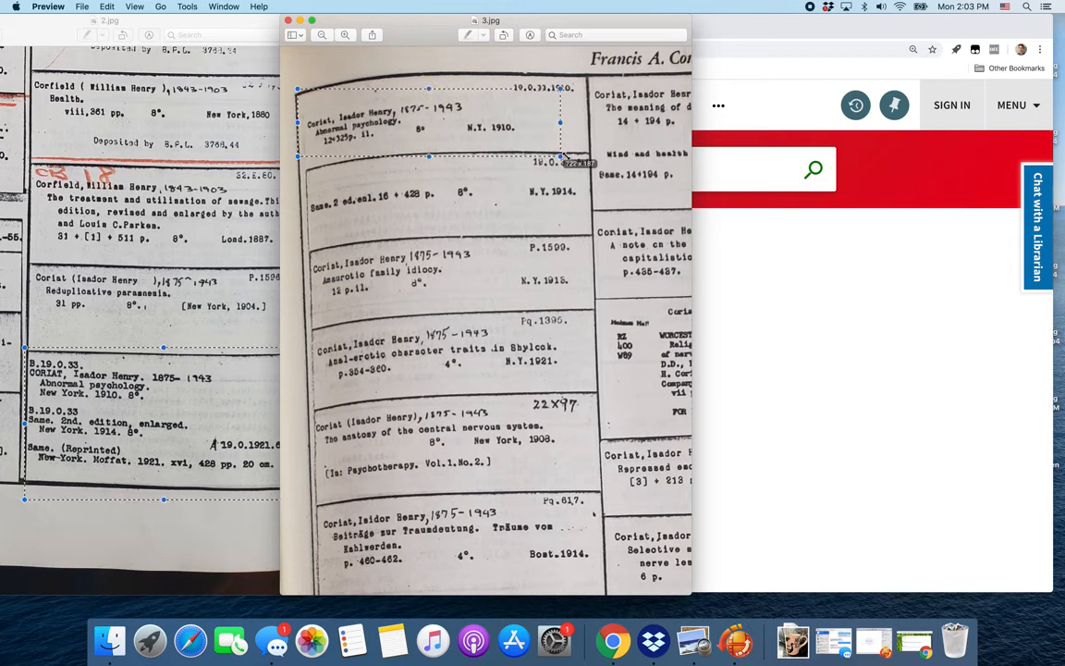
{"action": "left_click", "coordinate": [308, 167]}
{"action": "left_click_drag", "start_coordinate": [309, 168], "coordinate": [589, 242]}
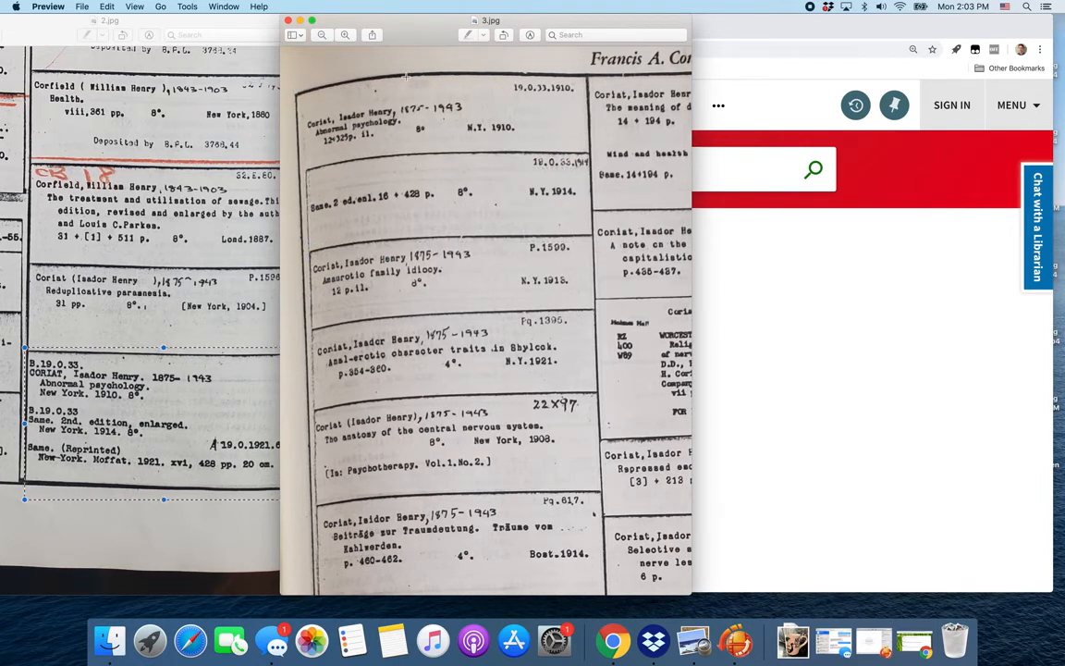
Clear the markings and compare the combined Abnormal psychology card in 2.jpg with the individual edition cards in 3.jpg.
{"action": "left_click", "coordinate": [126, 323]}
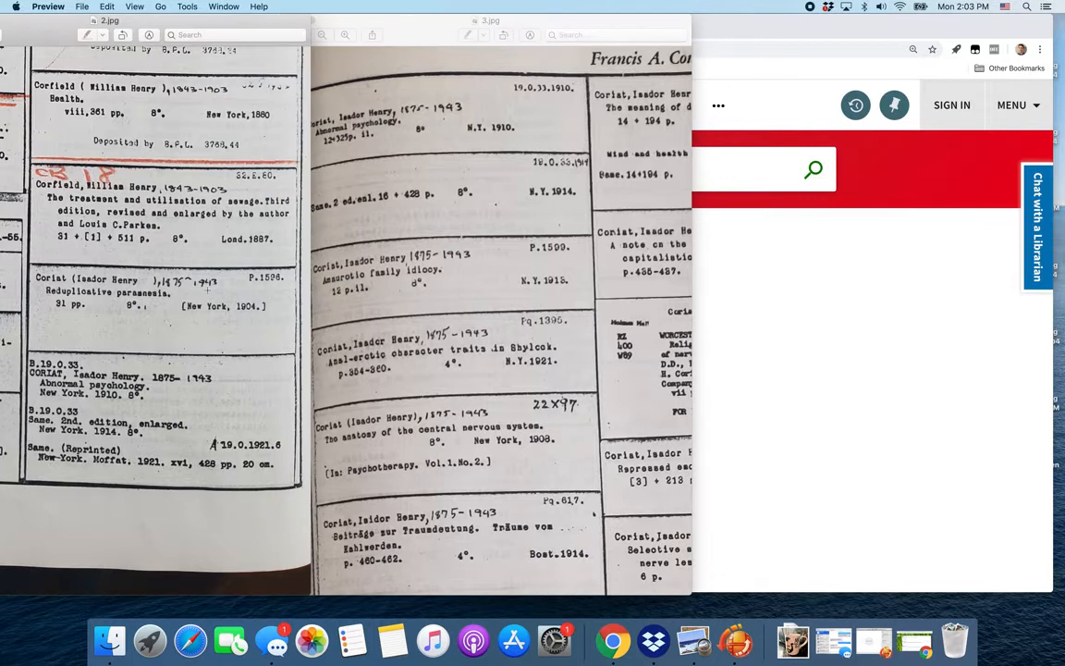
{"action": "left_click", "coordinate": [371, 20]}
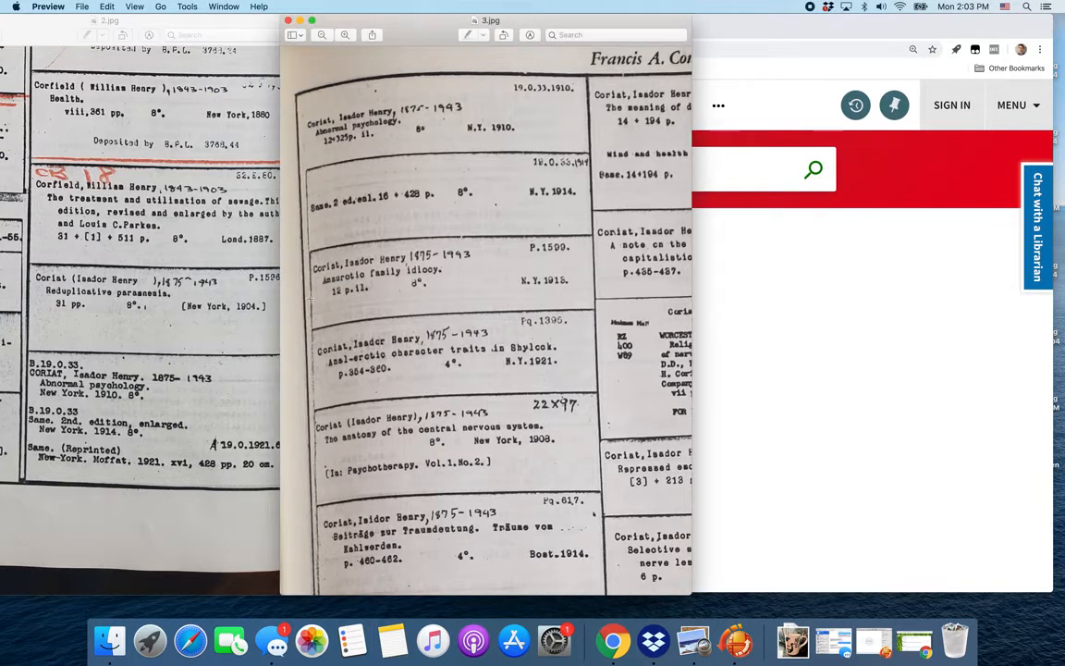
{"action": "left_click", "coordinate": [195, 20]}
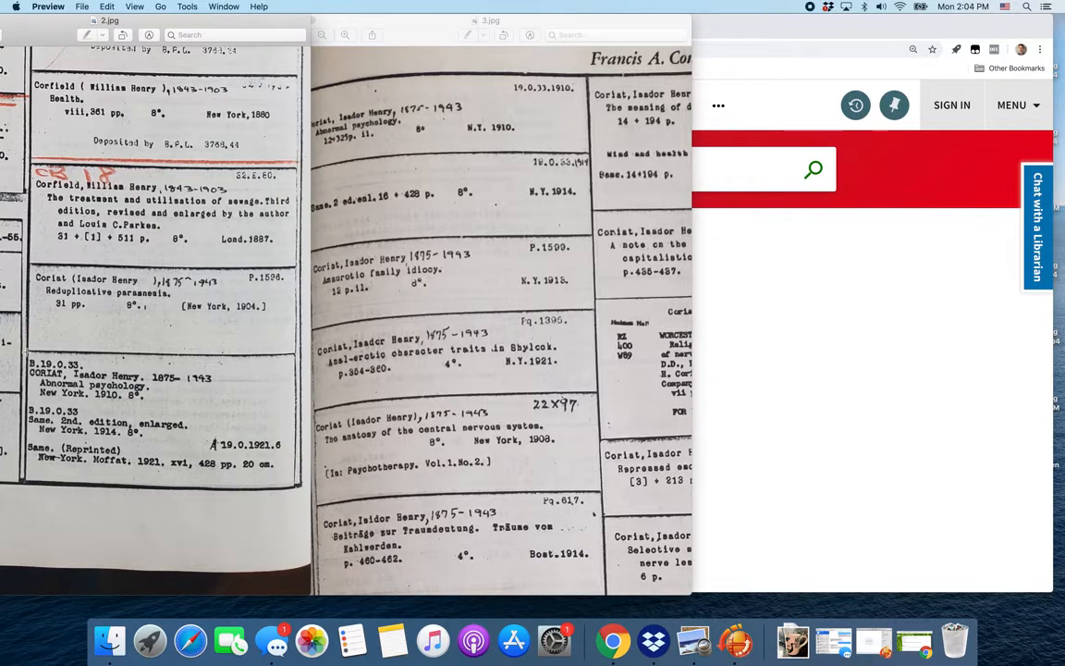
{"action": "left_click_drag", "start_coordinate": [28, 352], "coordinate": [298, 487]}
{"action": "left_click", "coordinate": [269, 512]}
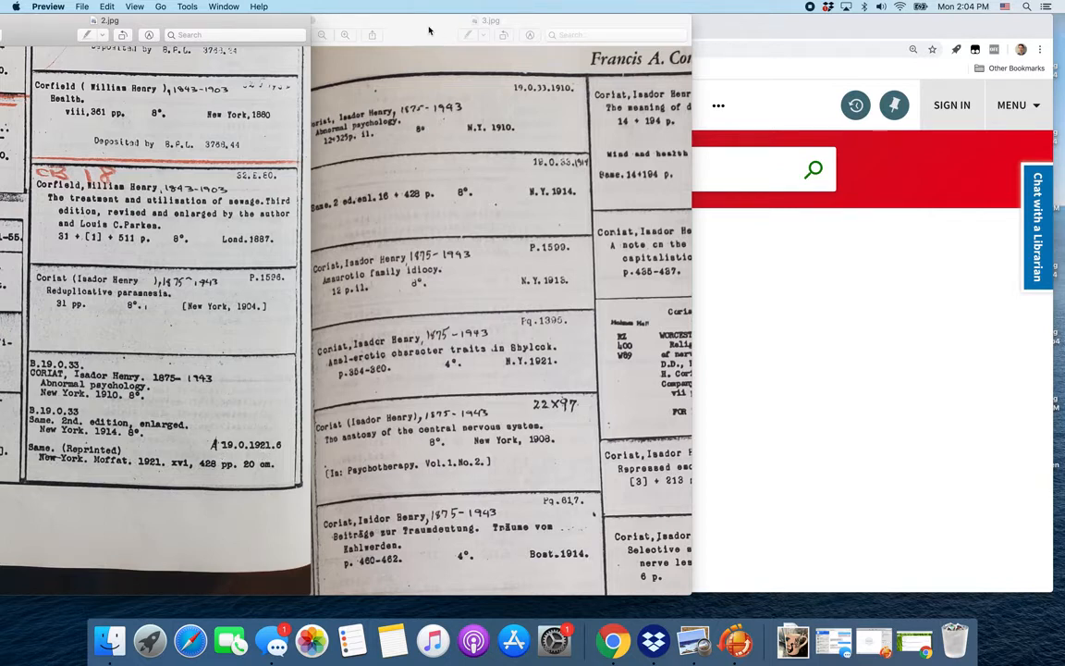
{"action": "left_click", "coordinate": [429, 31]}
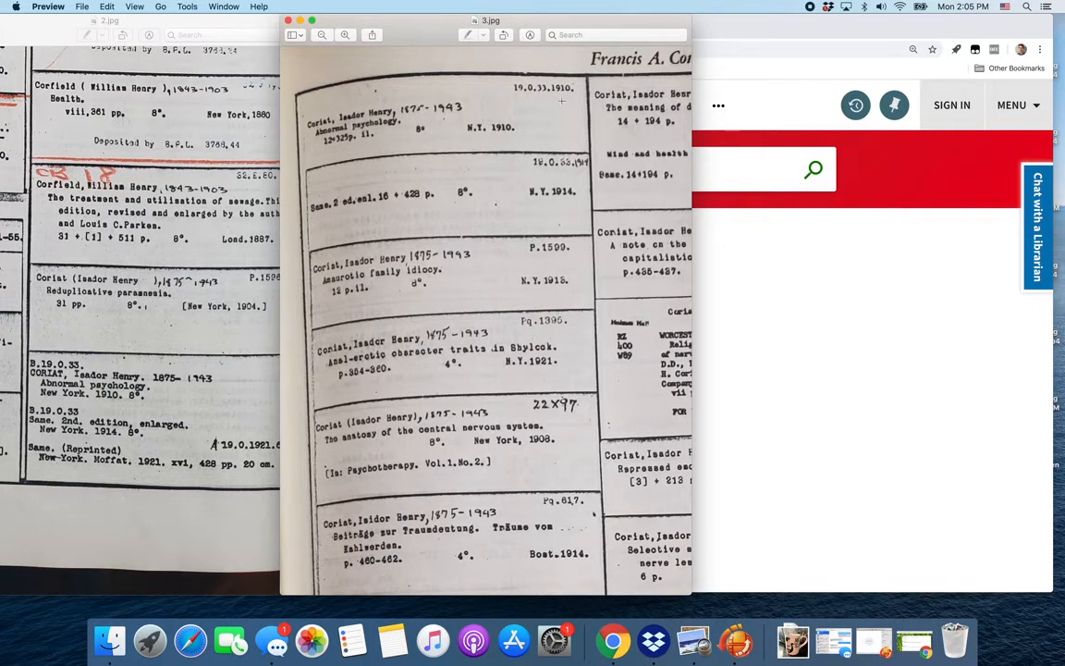
Switch to HOLLIS in Chrome and browse by Call number - Other for 19.o.33.
{"action": "left_click", "coordinate": [713, 24]}
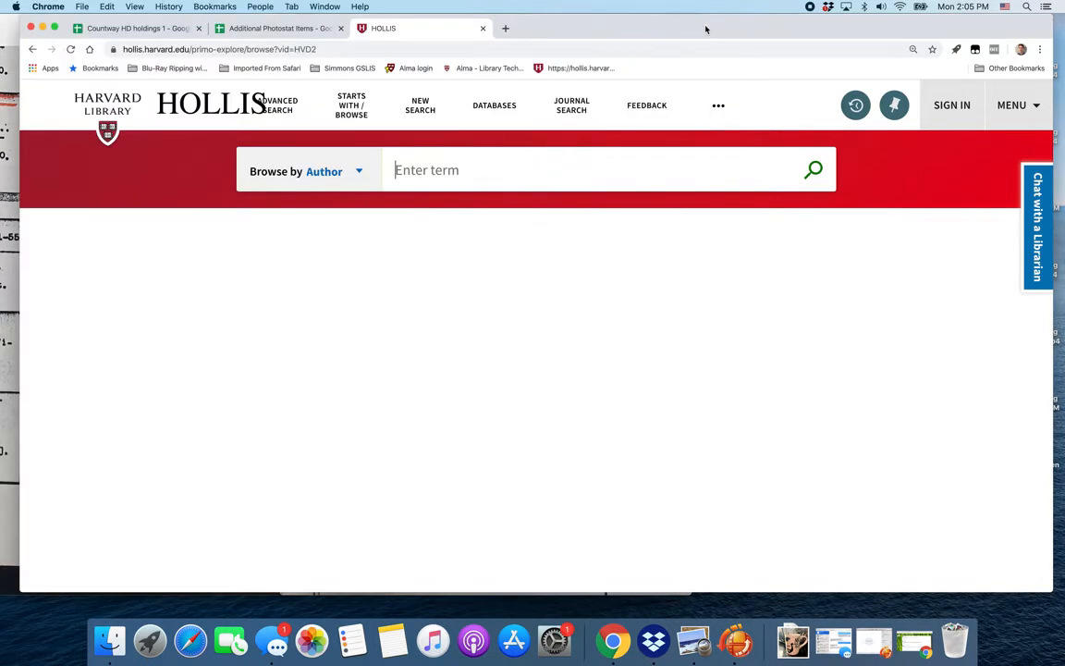
{"action": "left_click", "coordinate": [351, 170]}
{"action": "scroll", "coordinate": [353, 278], "scroll_direction": "down", "scroll_amount": 3}
{"action": "scroll", "coordinate": [351, 285], "scroll_direction": "down", "scroll_amount": 1}
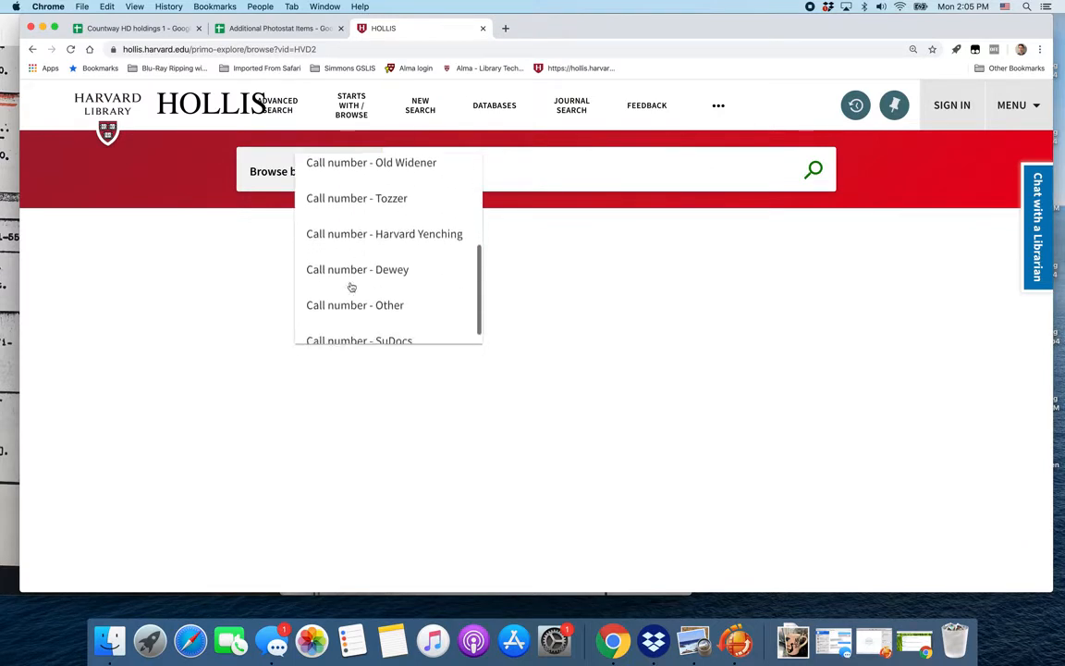
{"action": "left_click", "coordinate": [324, 305]}
{"action": "type", "text": "19.o.33"}
{"action": "key", "text": "Return"}
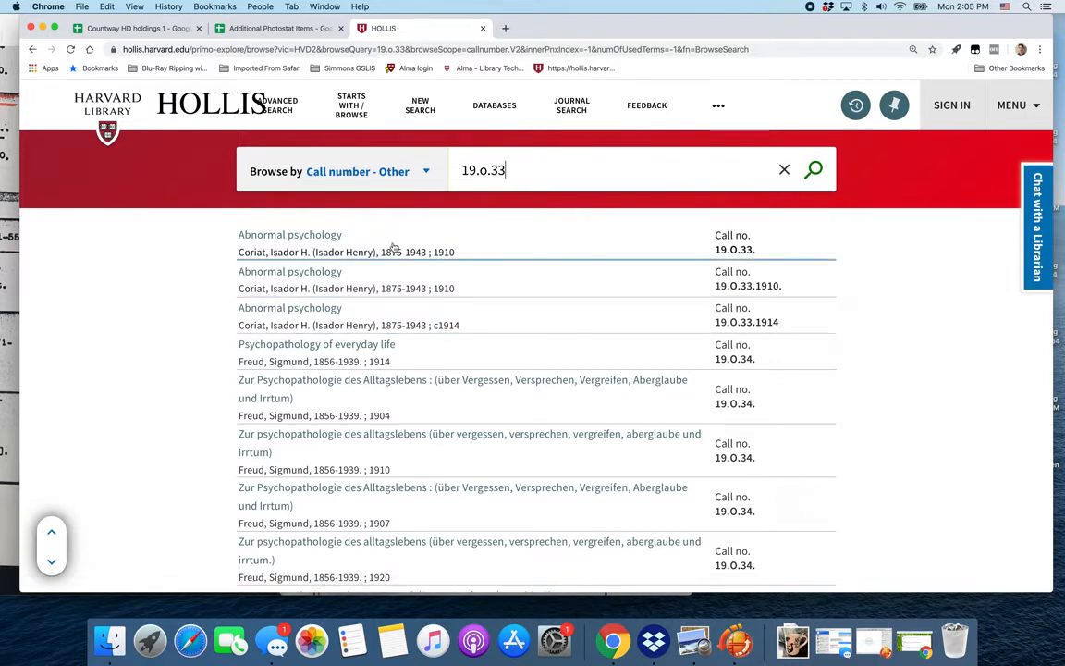
Open the Abnormal psychology record with call number 19.O.33.1910 and compare its details with the 1910 card in 3.jpg.
{"action": "left_click", "coordinate": [372, 292]}
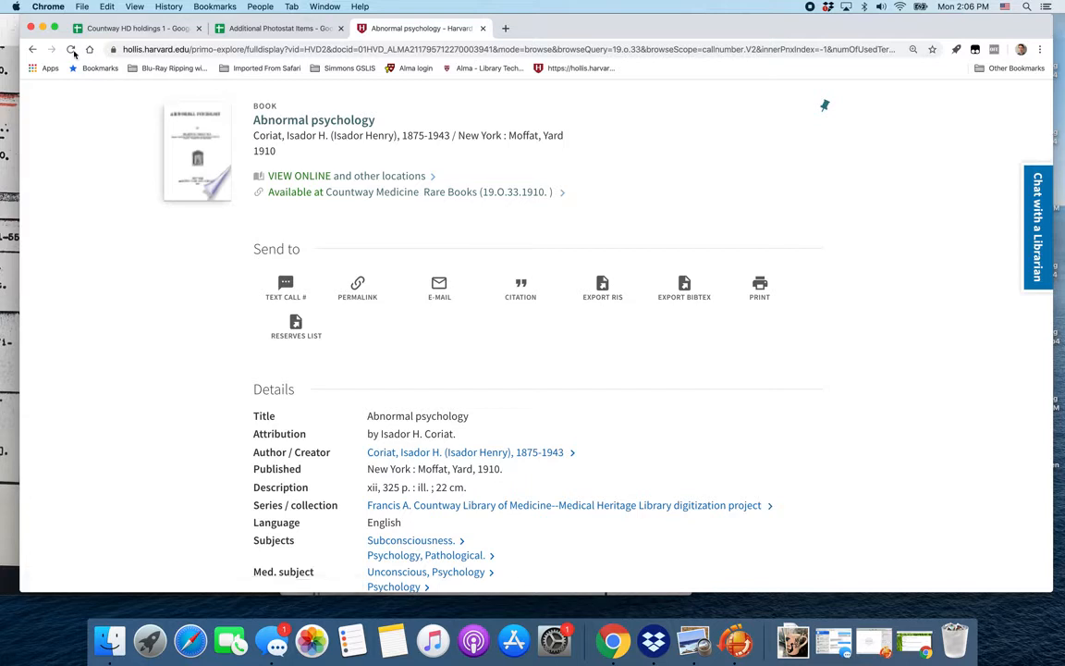
{"action": "left_click_drag", "start_coordinate": [84, 20], "coordinate": [83, 30]}
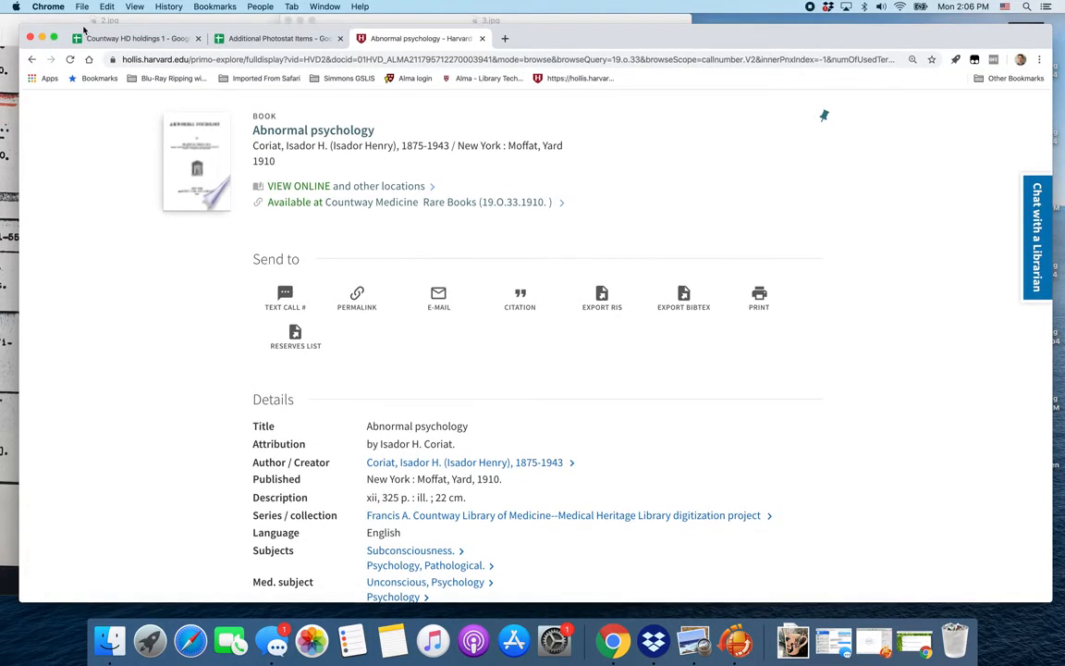
{"action": "left_click", "coordinate": [354, 16]}
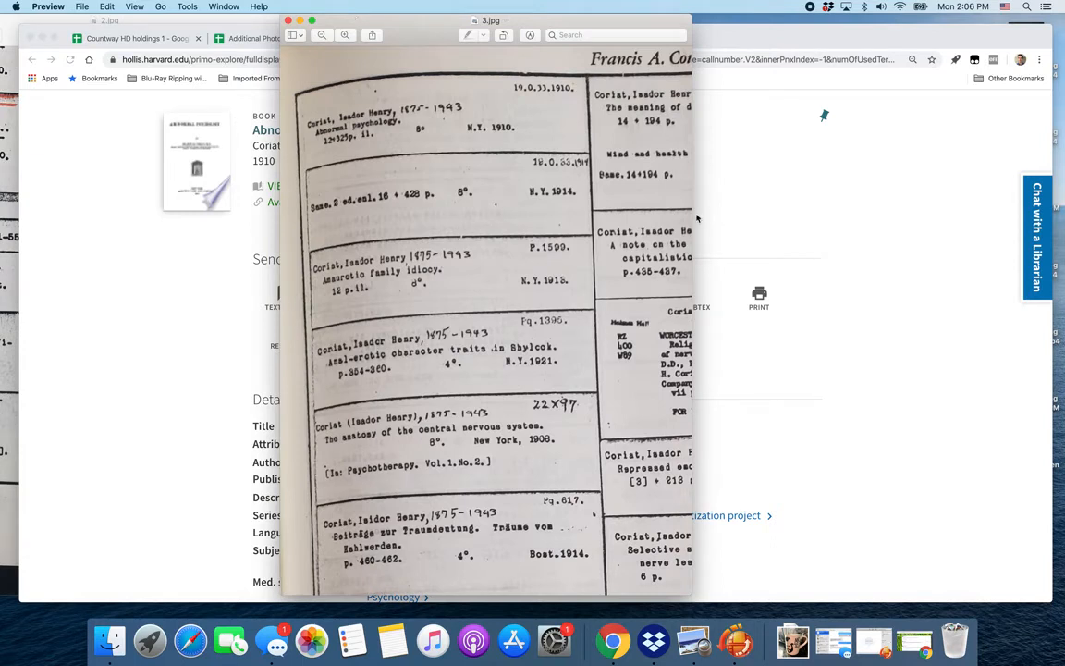
{"action": "left_click", "coordinate": [861, 402]}
{"action": "scroll", "coordinate": [465, 446], "scroll_direction": "down", "scroll_amount": 3}
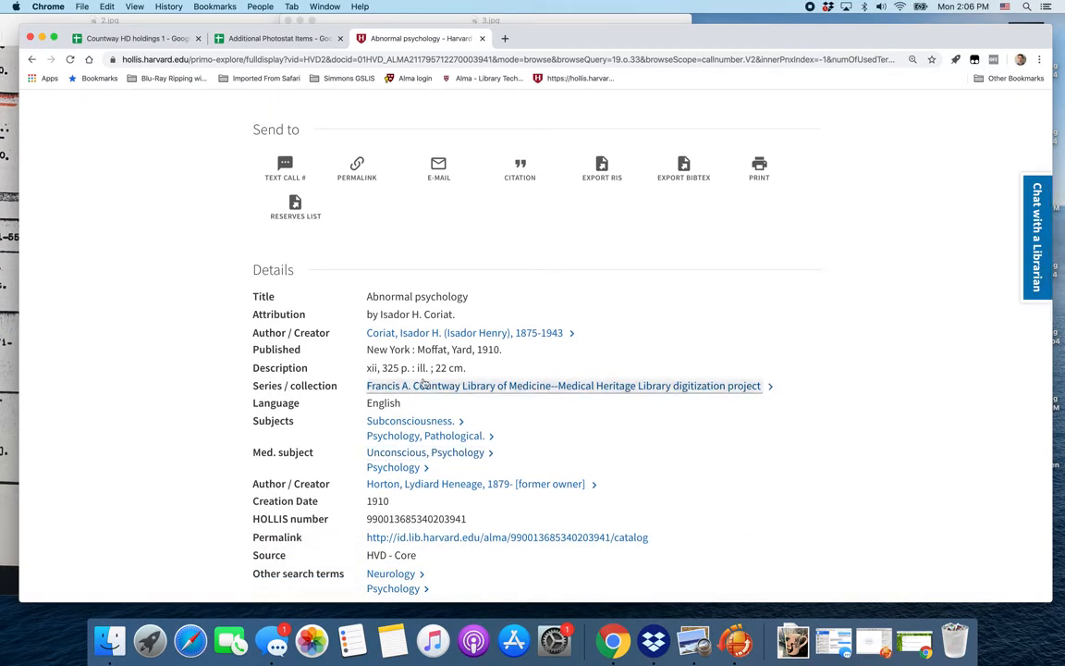
{"action": "left_click", "coordinate": [501, 21]}
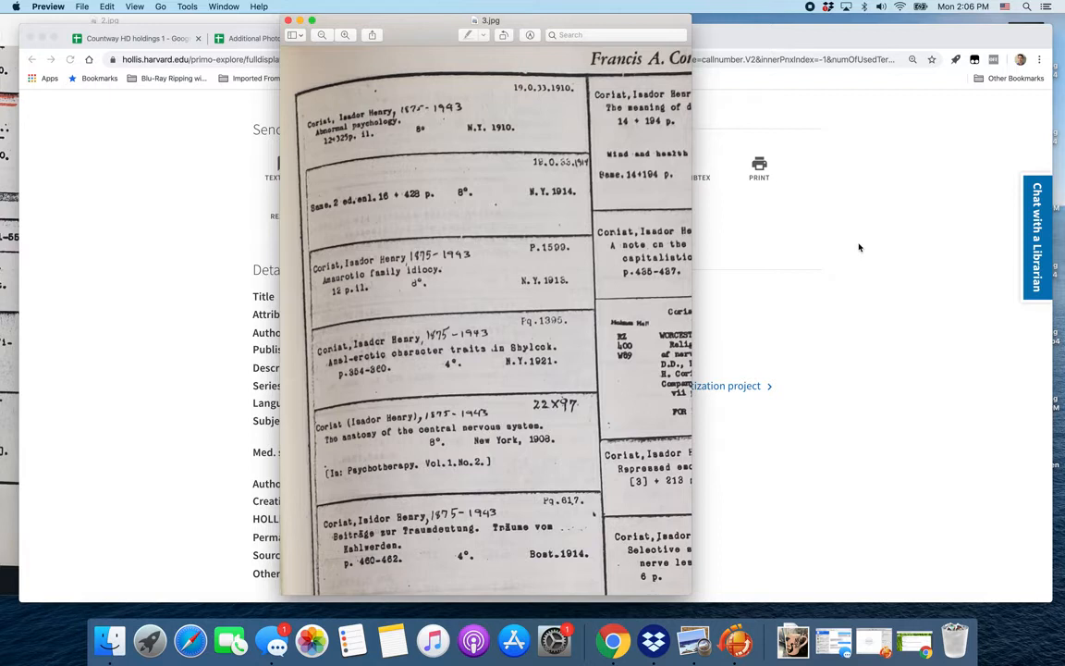
Check the 1910 record's Countway Rare Books holding 19.O.33.1910 against the 1910 card marked in 3.jpg.
{"action": "left_click", "coordinate": [775, 224]}
{"action": "scroll", "coordinate": [546, 360], "scroll_direction": "down", "scroll_amount": 2}
{"action": "scroll", "coordinate": [545, 361], "scroll_direction": "down", "scroll_amount": 10}
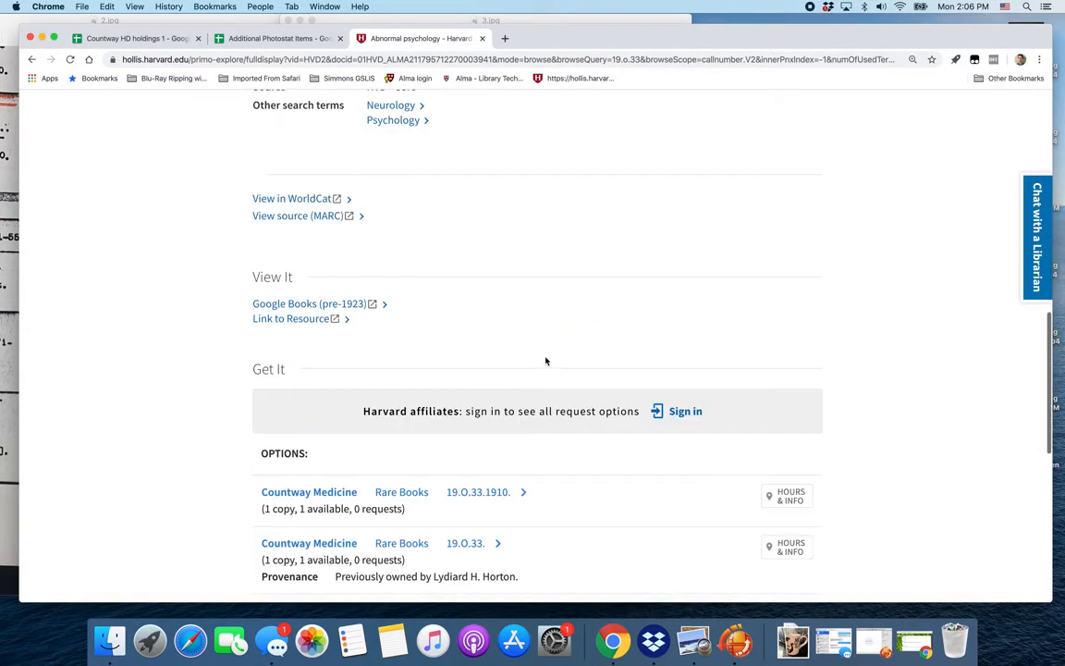
{"action": "left_click", "coordinate": [313, 16]}
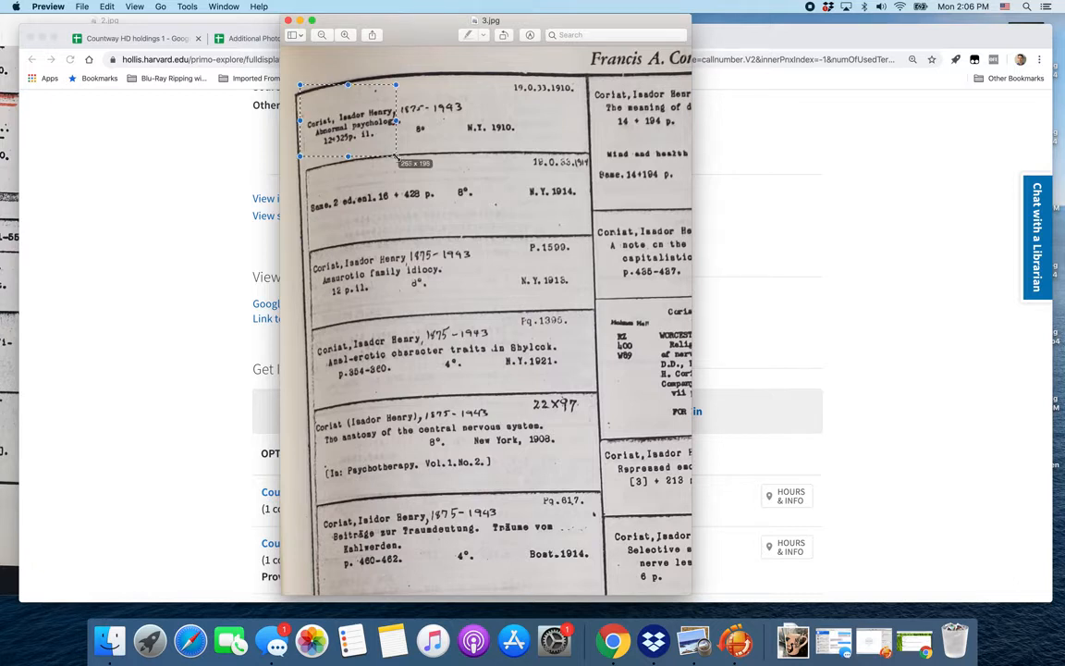
{"action": "left_click", "coordinate": [879, 277]}
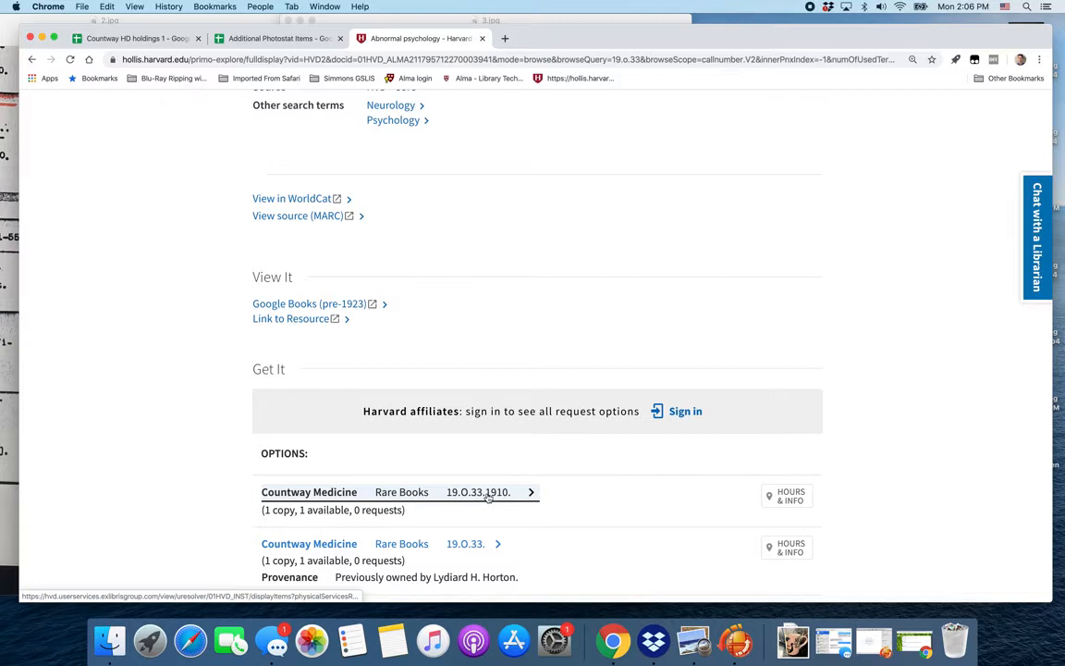
{"action": "scroll", "coordinate": [492, 479], "scroll_direction": "down", "scroll_amount": 1}
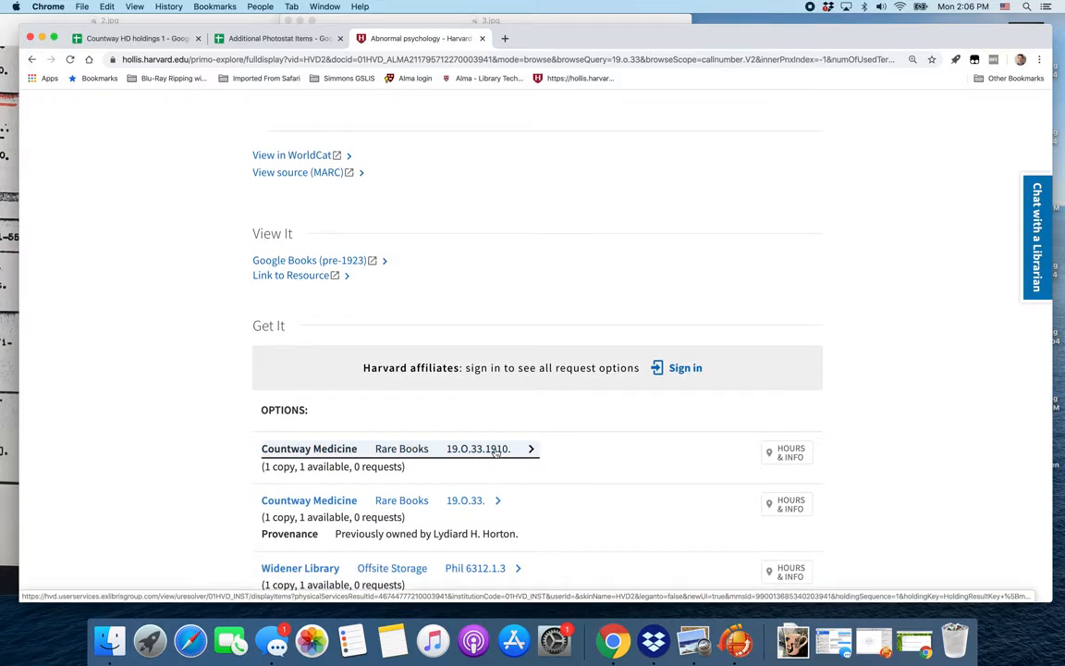
{"action": "left_click", "coordinate": [510, 21]}
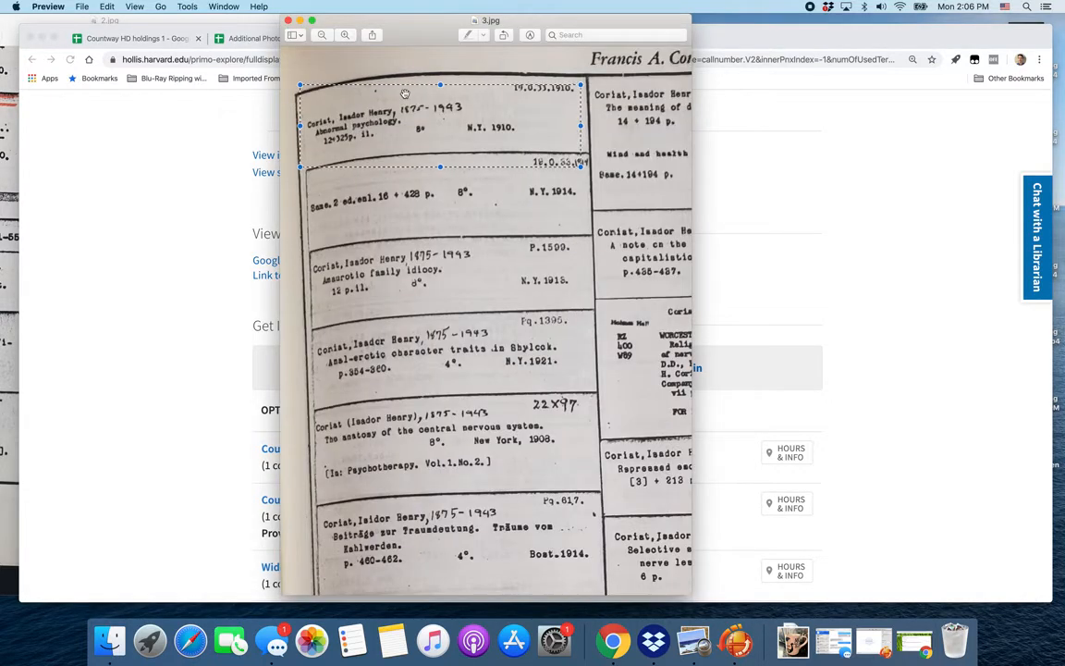
{"action": "left_click", "coordinate": [359, 132]}
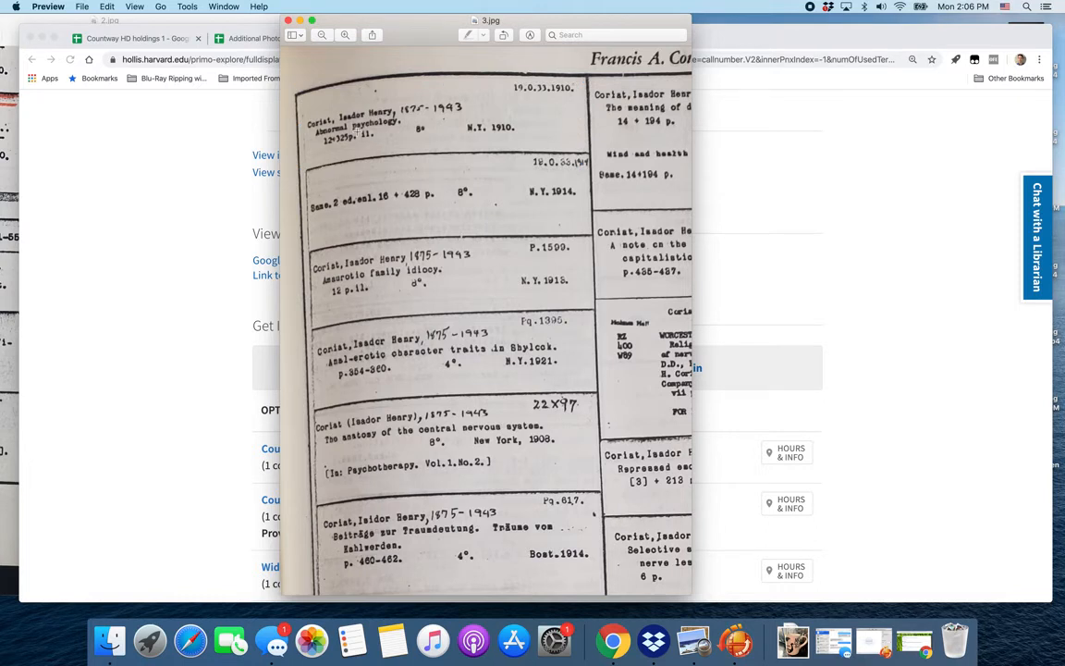
Check the record's Countway Rare Books holding 19.O.33. against the 1910 entry marked in 2.jpg.
{"action": "left_click", "coordinate": [767, 238]}
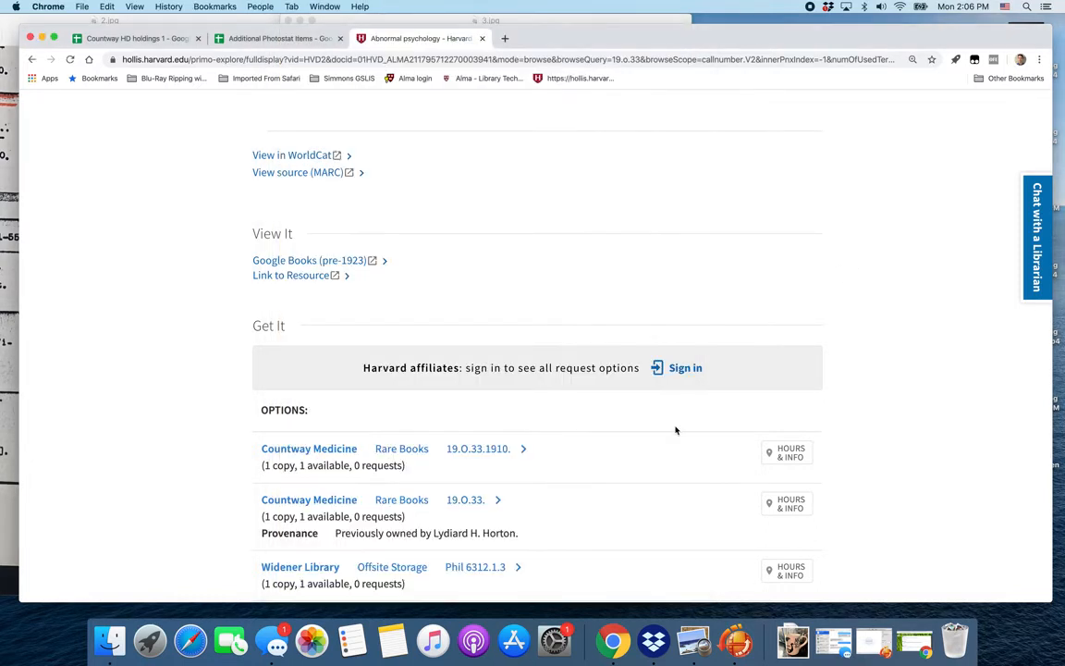
{"action": "scroll", "coordinate": [676, 430], "scroll_direction": "down", "scroll_amount": 3}
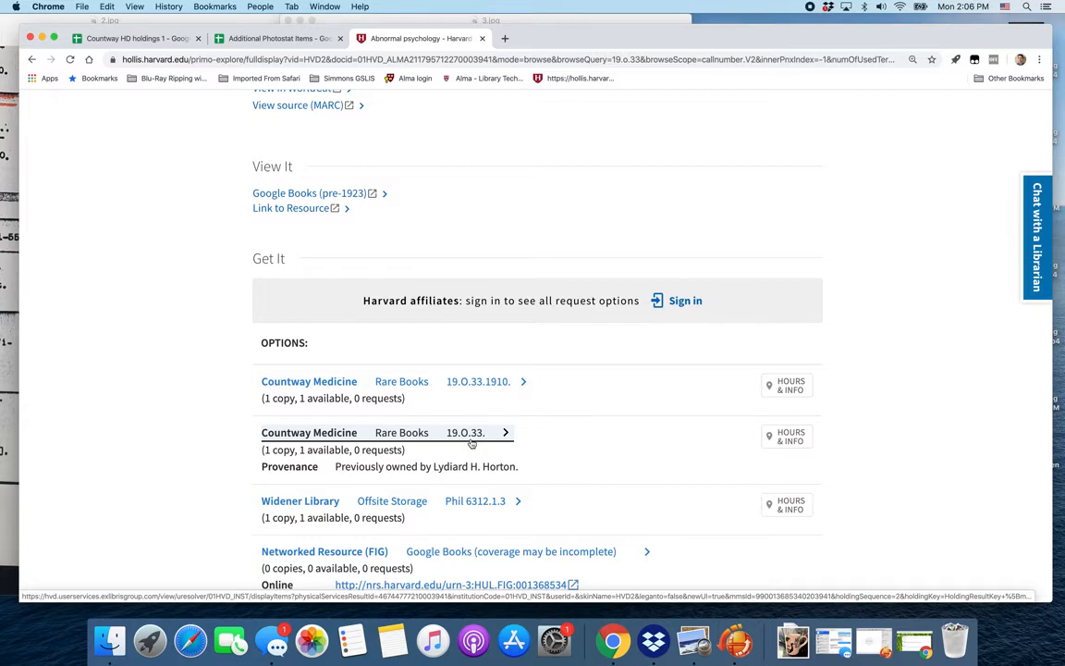
{"action": "left_click", "coordinate": [70, 17]}
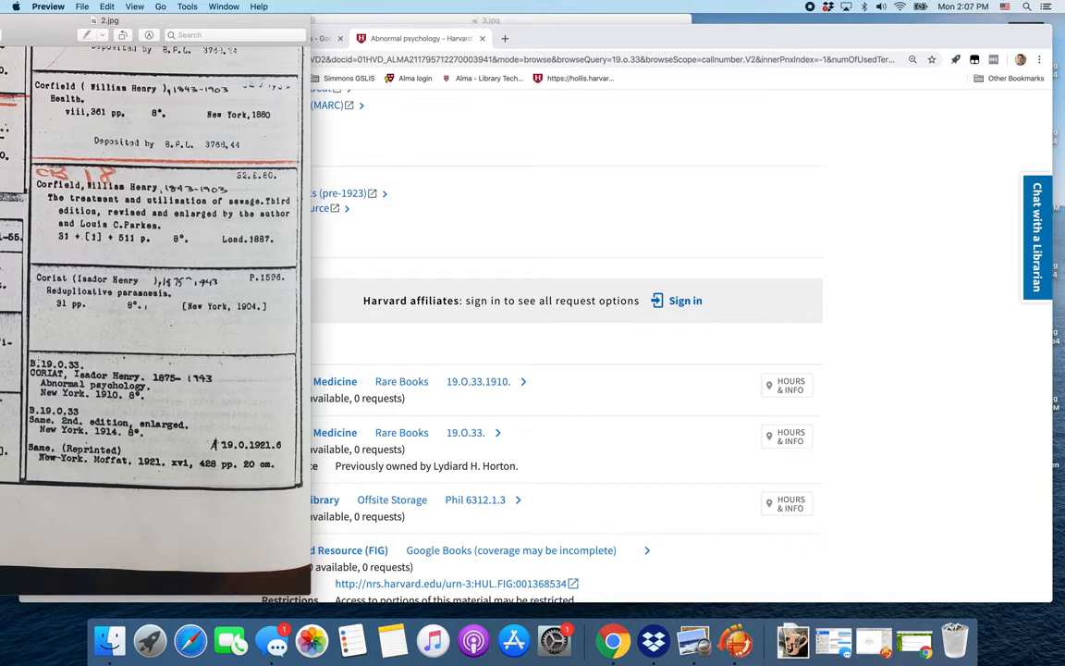
{"action": "left_click_drag", "start_coordinate": [26, 350], "coordinate": [226, 408]}
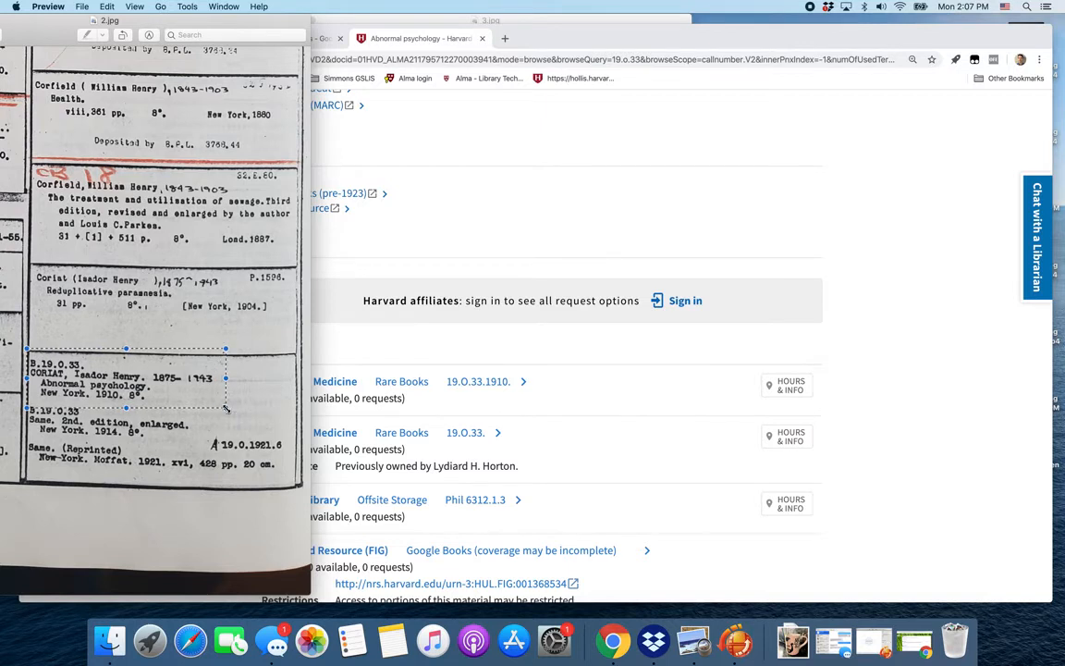
{"action": "left_click", "coordinate": [601, 428]}
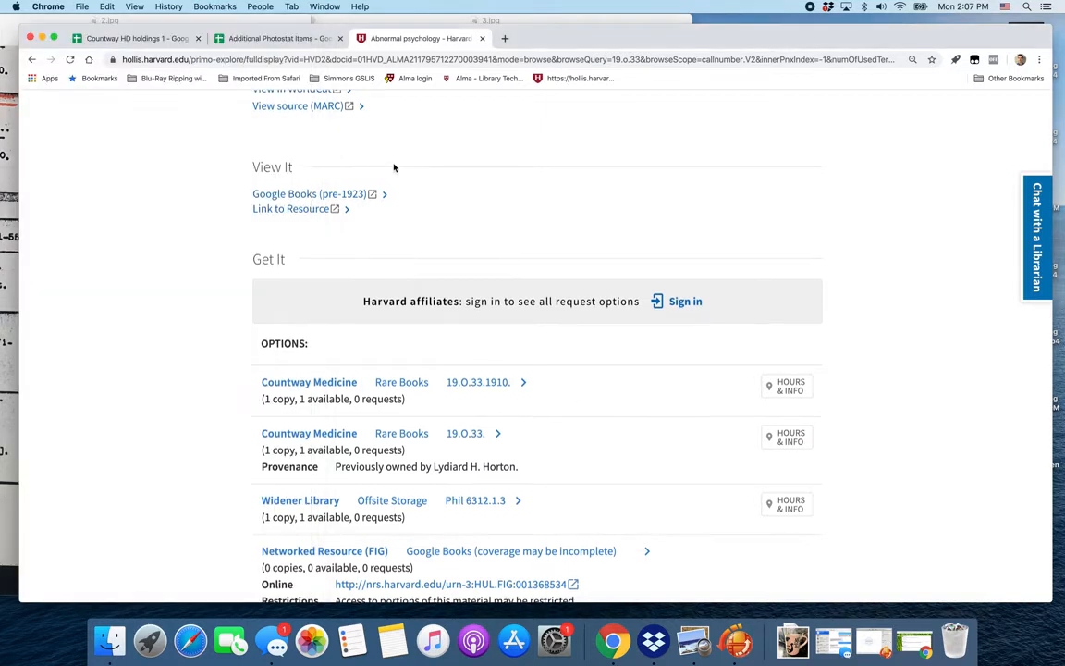
Return to the browse results, open the 19.O.33.1914 record, and compare its details with the 1914 second-edition card in 3.jpg.
{"action": "scroll", "coordinate": [238, 141], "scroll_direction": "up", "scroll_amount": 10}
{"action": "left_click", "coordinate": [192, 248]}
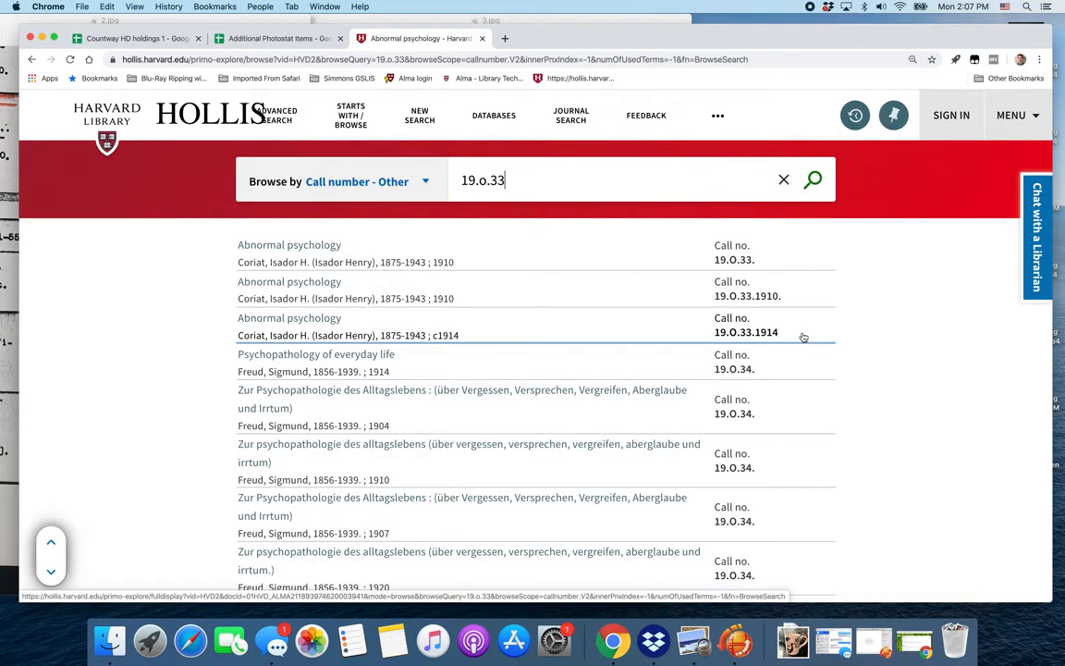
{"action": "left_click", "coordinate": [804, 336]}
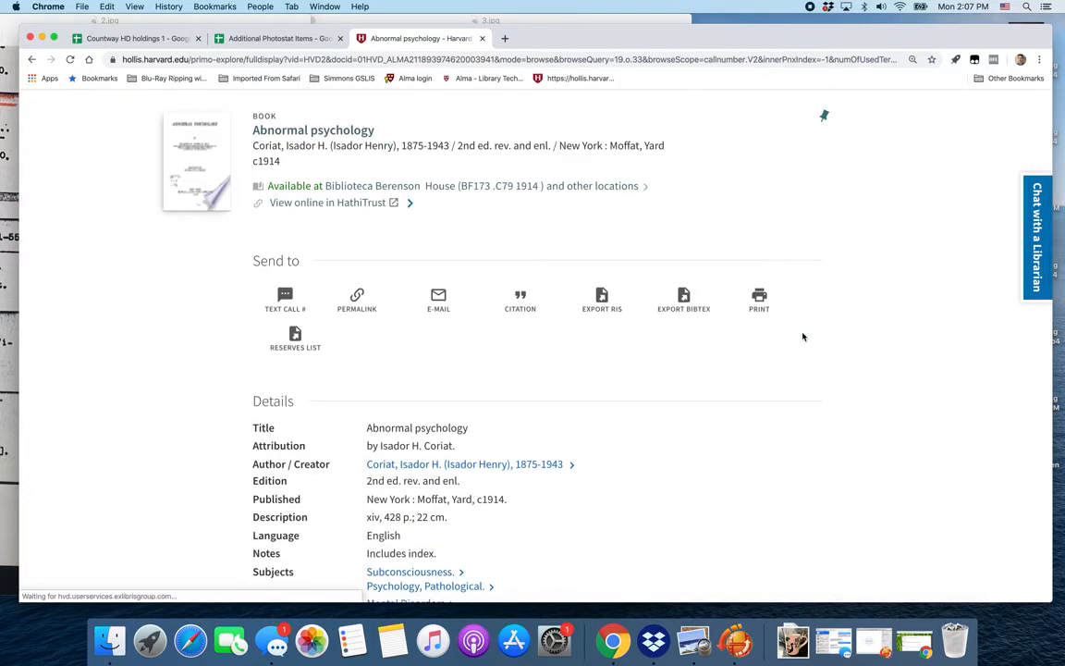
{"action": "scroll", "coordinate": [804, 336], "scroll_direction": "down", "scroll_amount": 4}
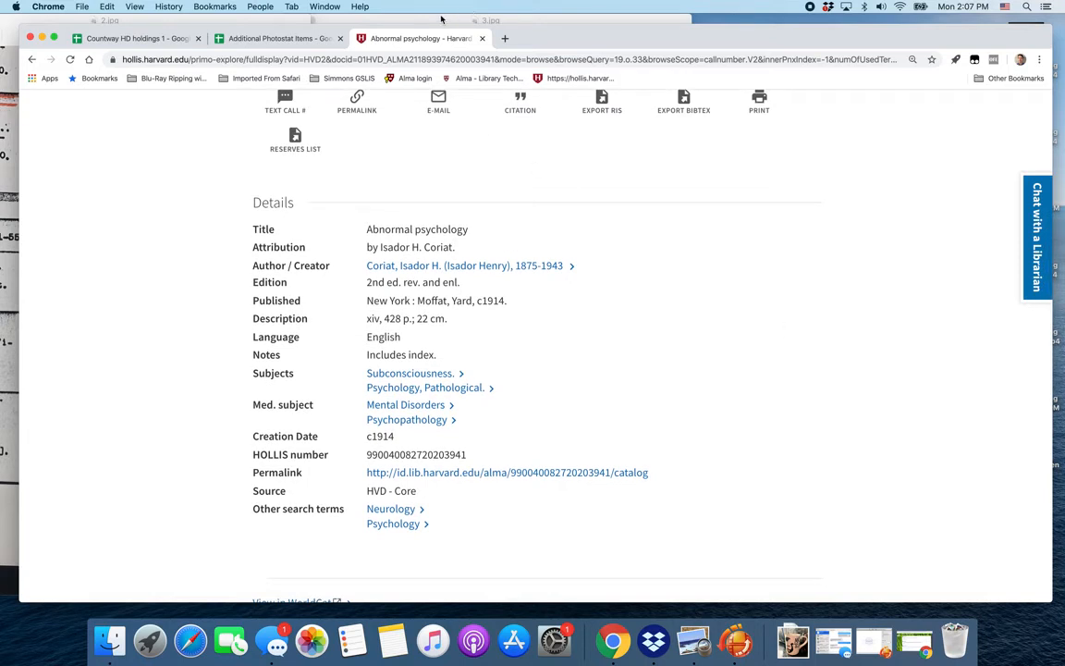
{"action": "left_click", "coordinate": [369, 22]}
{"action": "left_click_drag", "start_coordinate": [301, 160], "coordinate": [595, 240]}
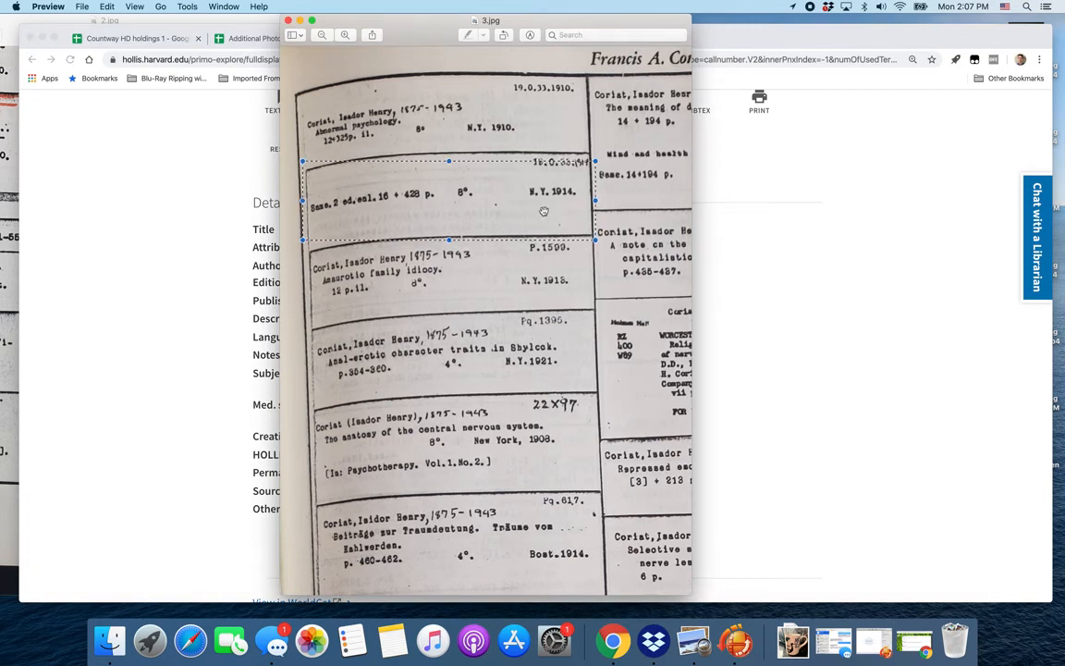
Check the 1914 record's Countway Rare Books holding 19.O.33.1914 against the second-edition entries in 3.jpg and 2.jpg.
{"action": "left_click", "coordinate": [753, 262]}
{"action": "scroll", "coordinate": [756, 264], "scroll_direction": "down", "scroll_amount": 3}
{"action": "scroll", "coordinate": [755, 264], "scroll_direction": "down", "scroll_amount": 5}
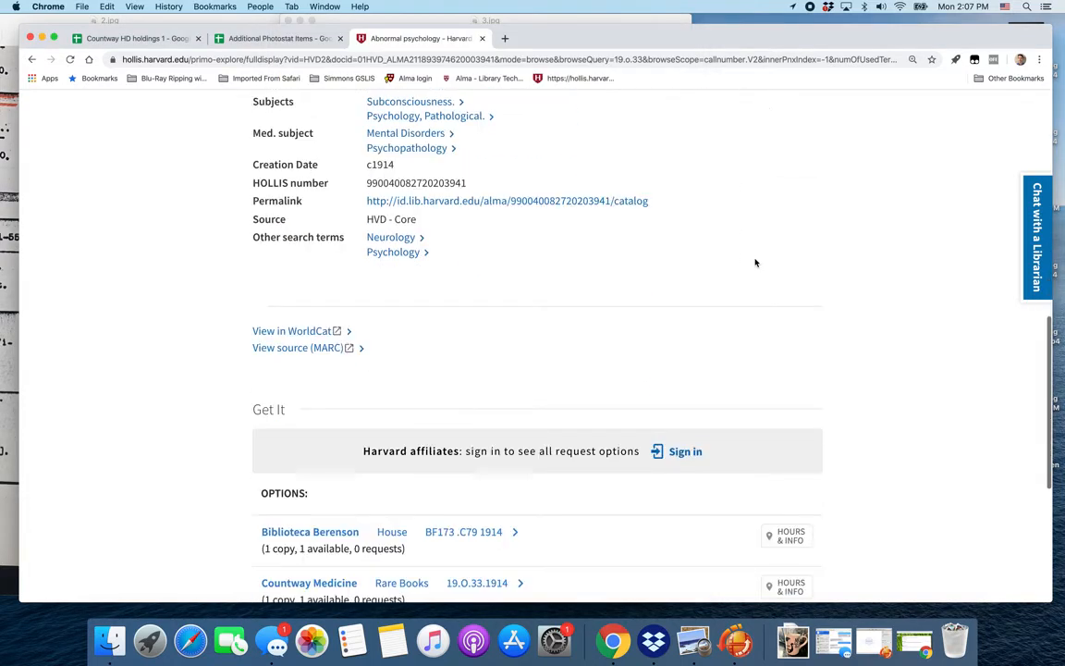
{"action": "scroll", "coordinate": [754, 264], "scroll_direction": "down", "scroll_amount": 2}
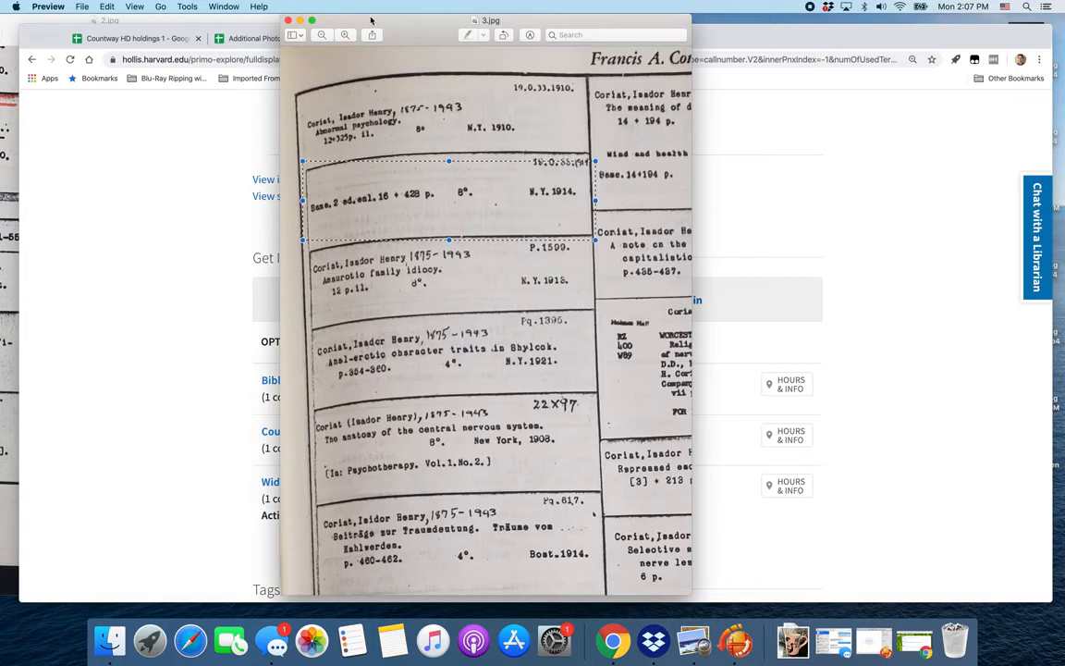
{"action": "left_click", "coordinate": [371, 20]}
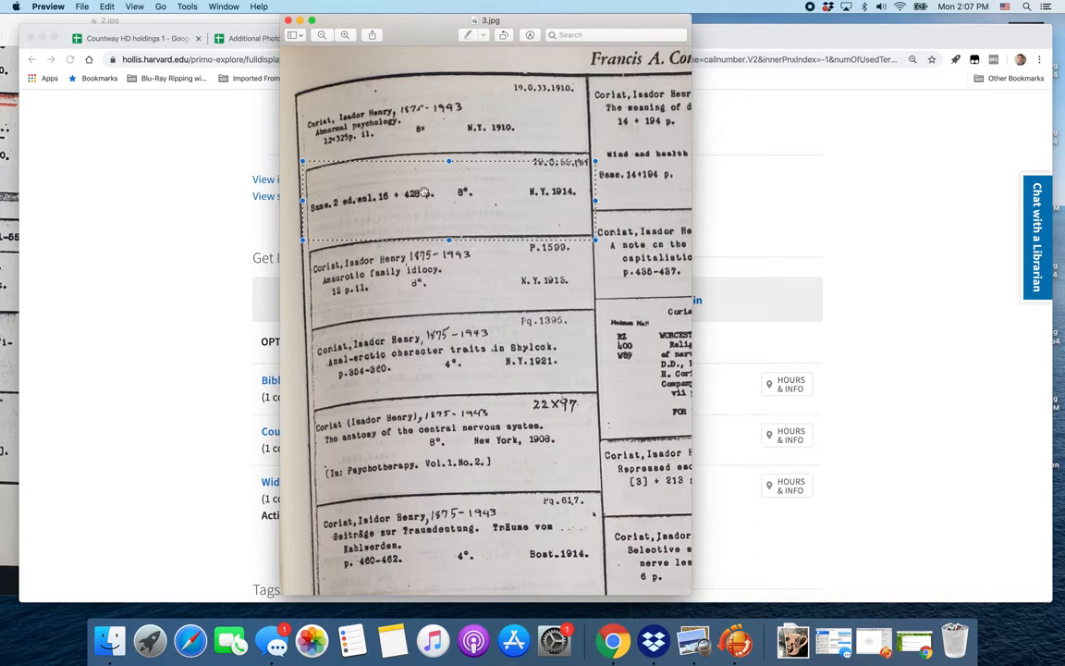
{"action": "left_click", "coordinate": [57, 15]}
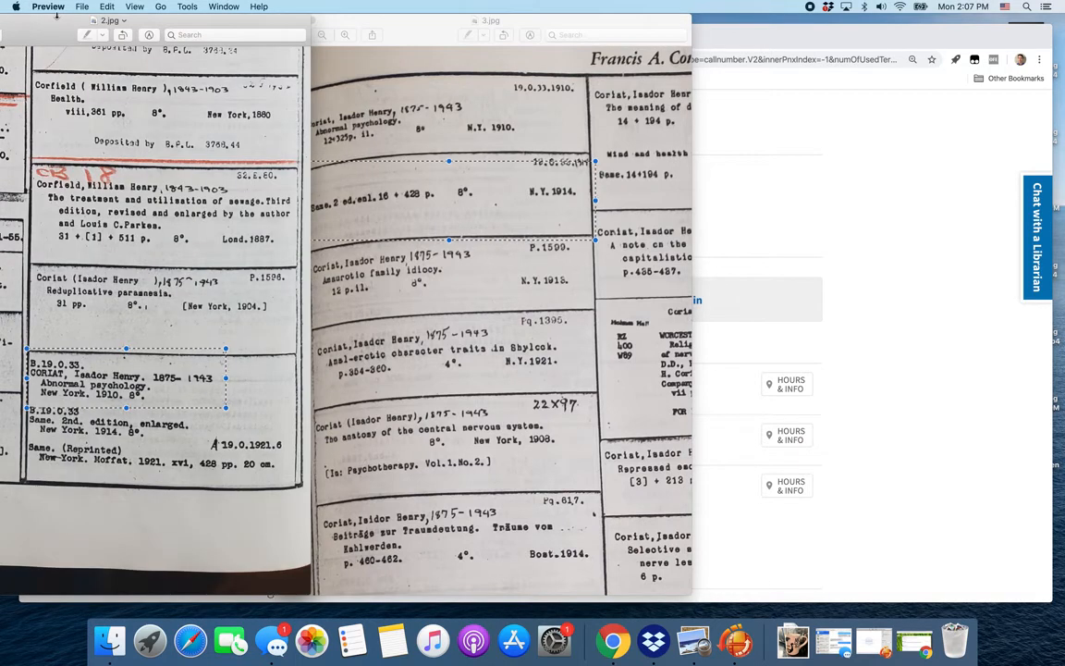
Return to the call number browse list, open the 19.O.33. record, and examine its two Countway Rare Books holdings.
{"action": "left_click", "coordinate": [721, 47]}
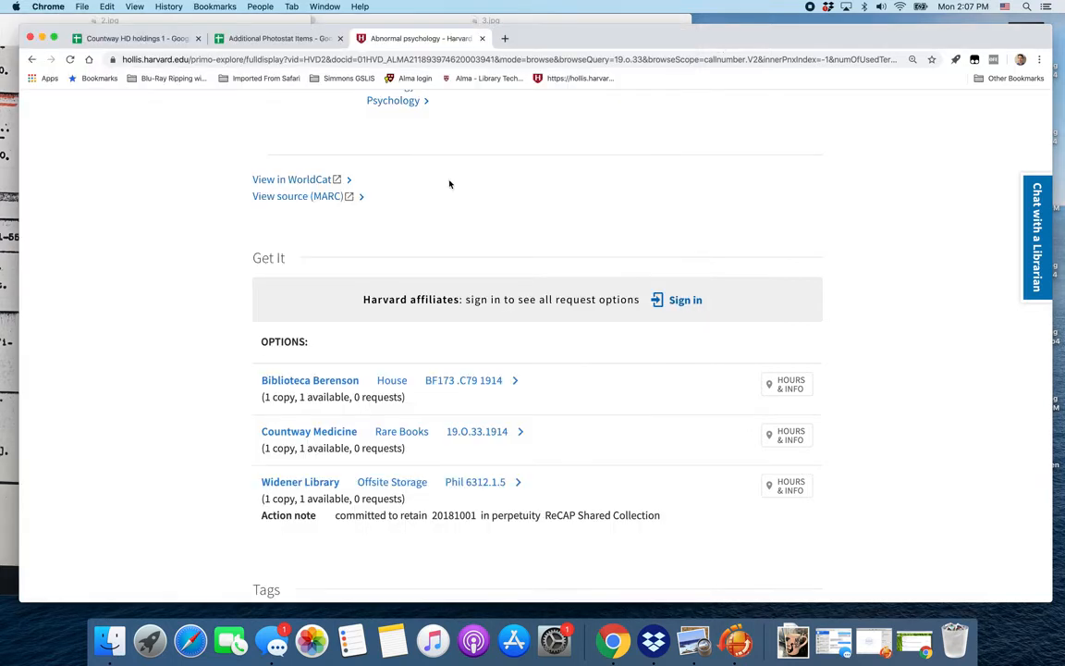
{"action": "scroll", "coordinate": [174, 141], "scroll_direction": "up", "scroll_amount": 10}
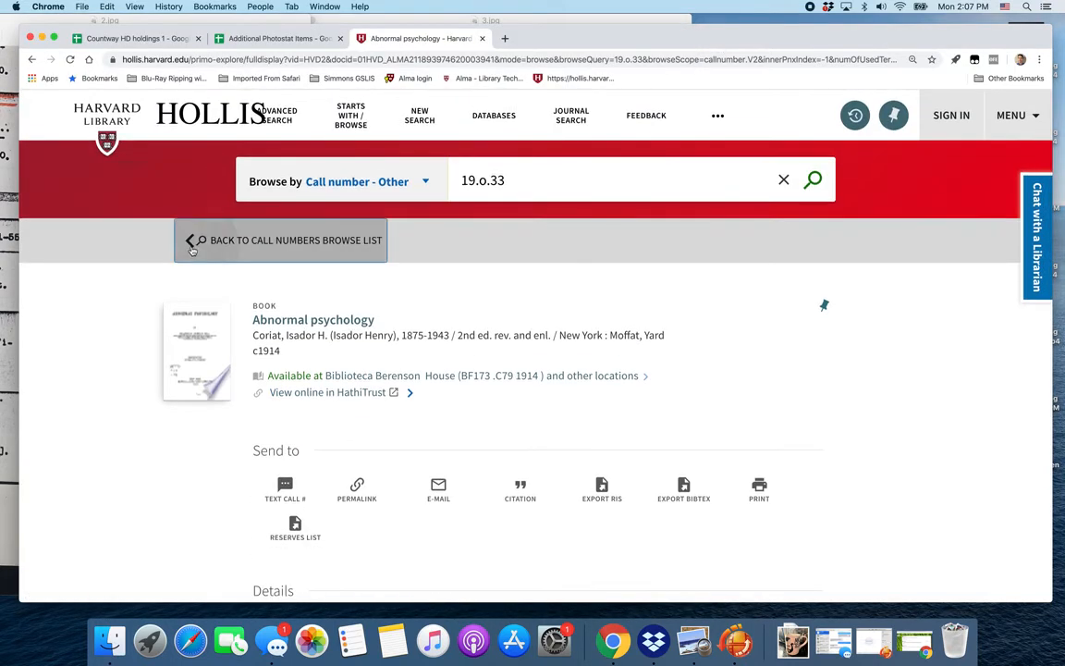
{"action": "left_click", "coordinate": [196, 242]}
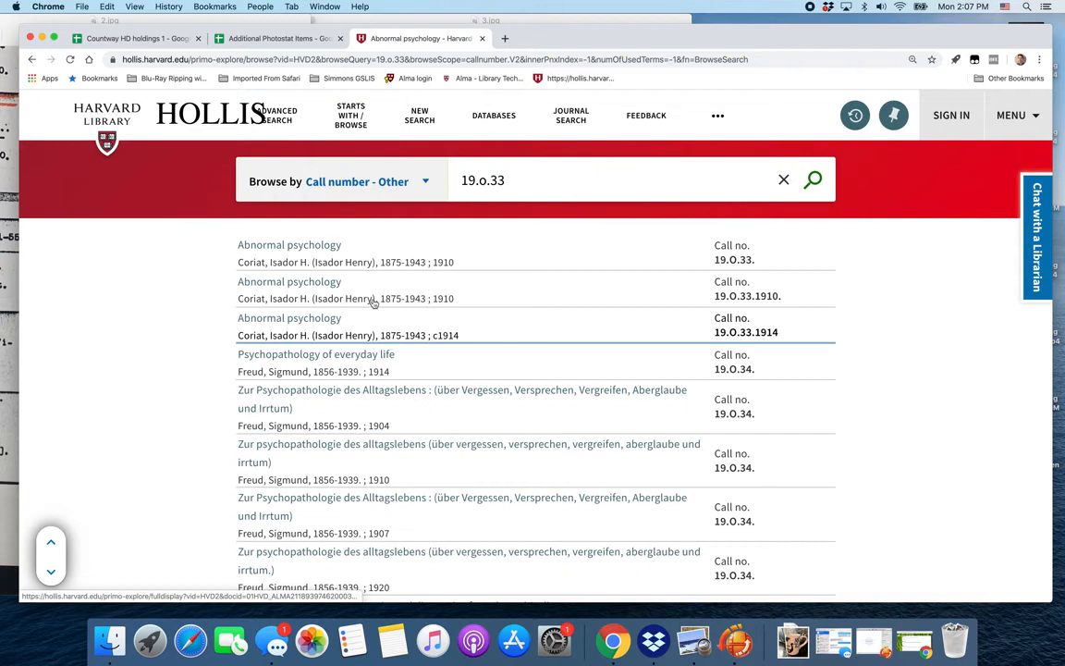
{"action": "left_click", "coordinate": [773, 257]}
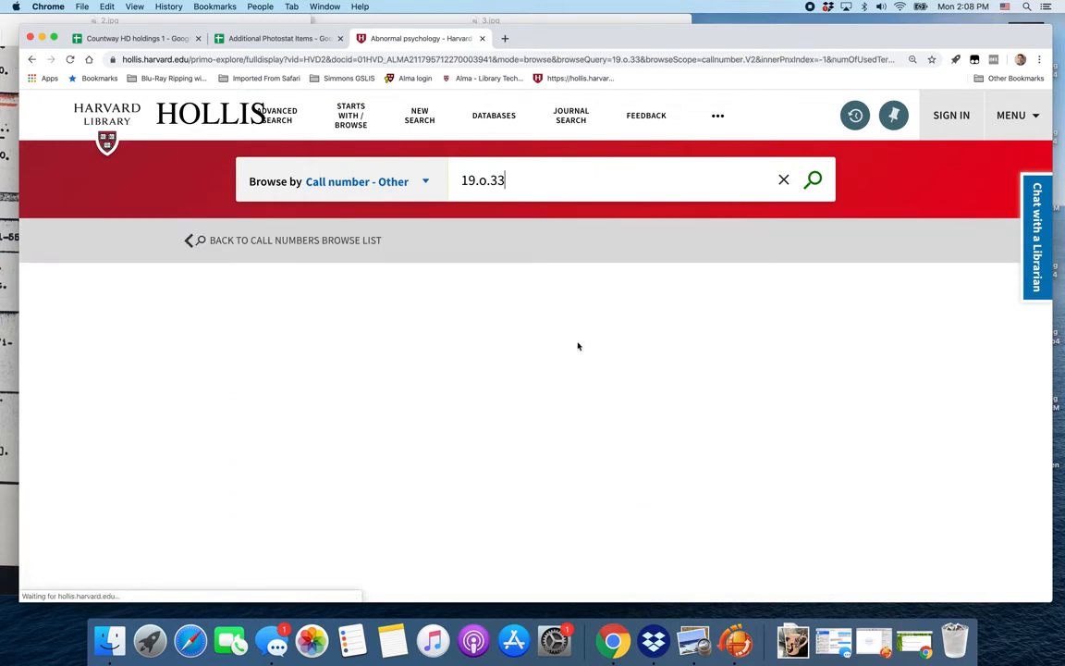
{"action": "scroll", "coordinate": [578, 346], "scroll_direction": "down", "scroll_amount": 3}
{"action": "scroll", "coordinate": [578, 345], "scroll_direction": "down", "scroll_amount": 10}
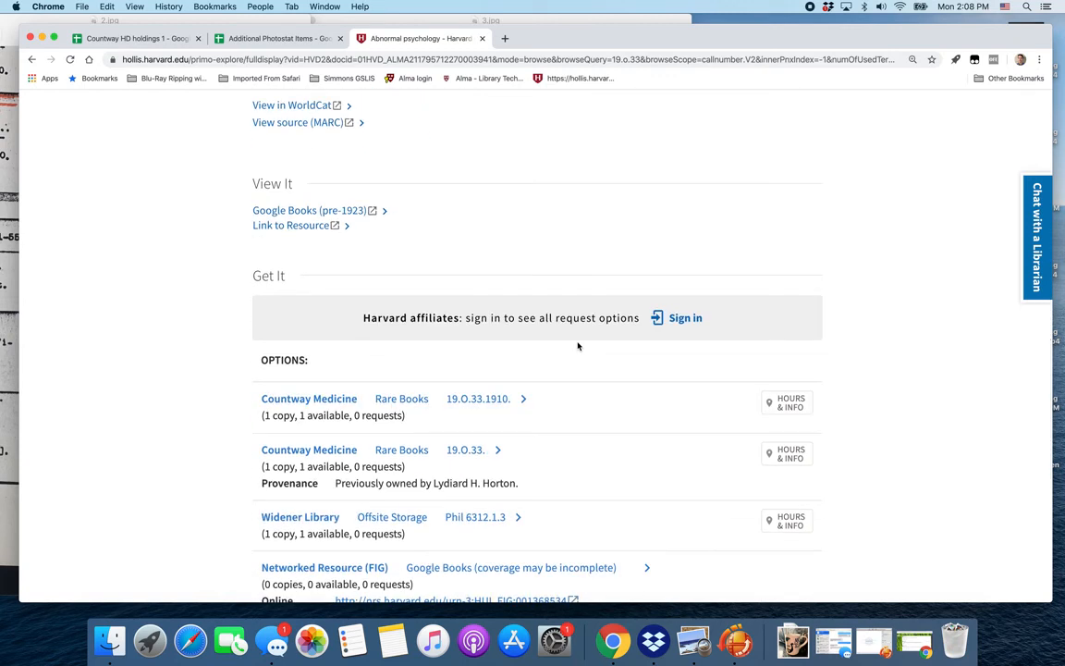
{"action": "scroll", "coordinate": [578, 346], "scroll_direction": "down", "scroll_amount": 1}
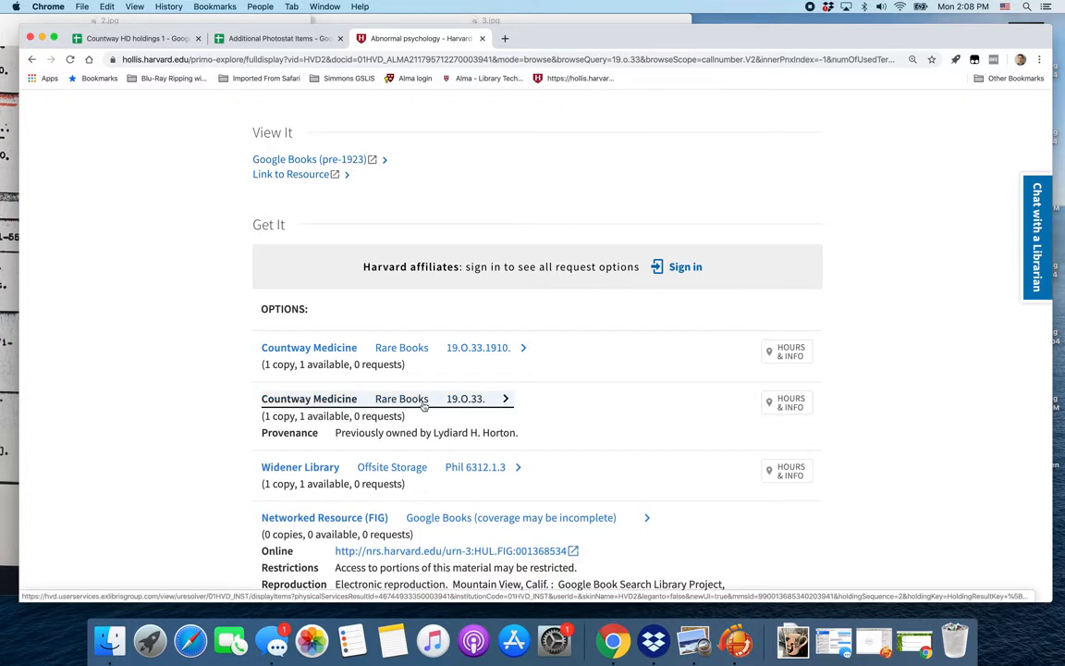
Copy the 1910 record's HOLLIS number and search all sheets of Countway HD holdings 1 for it.
{"action": "scroll", "coordinate": [424, 407], "scroll_direction": "up", "scroll_amount": 5}
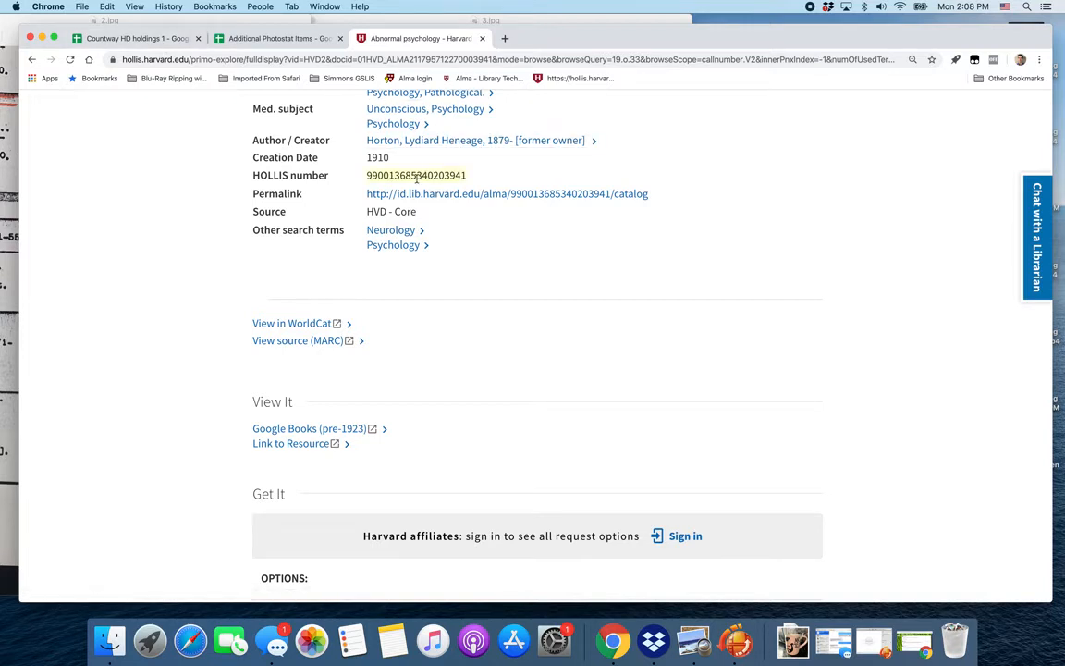
{"action": "left_click", "coordinate": [120, 38]}
{"action": "key", "text": "super+shift+h"}
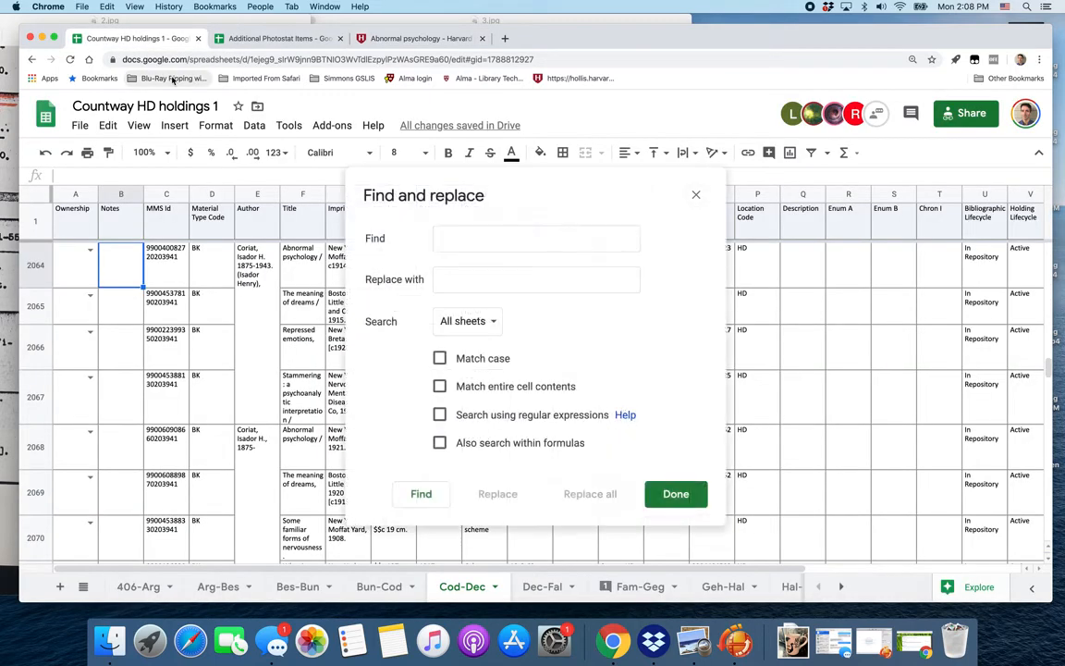
{"action": "key", "text": "super+v"}
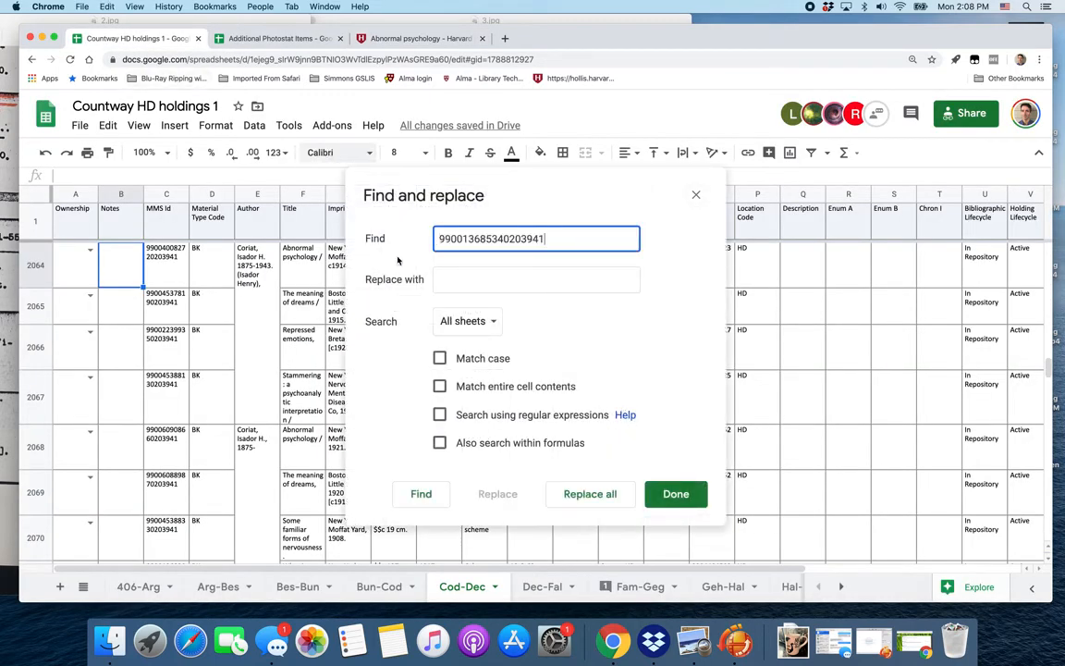
{"action": "left_click", "coordinate": [422, 497]}
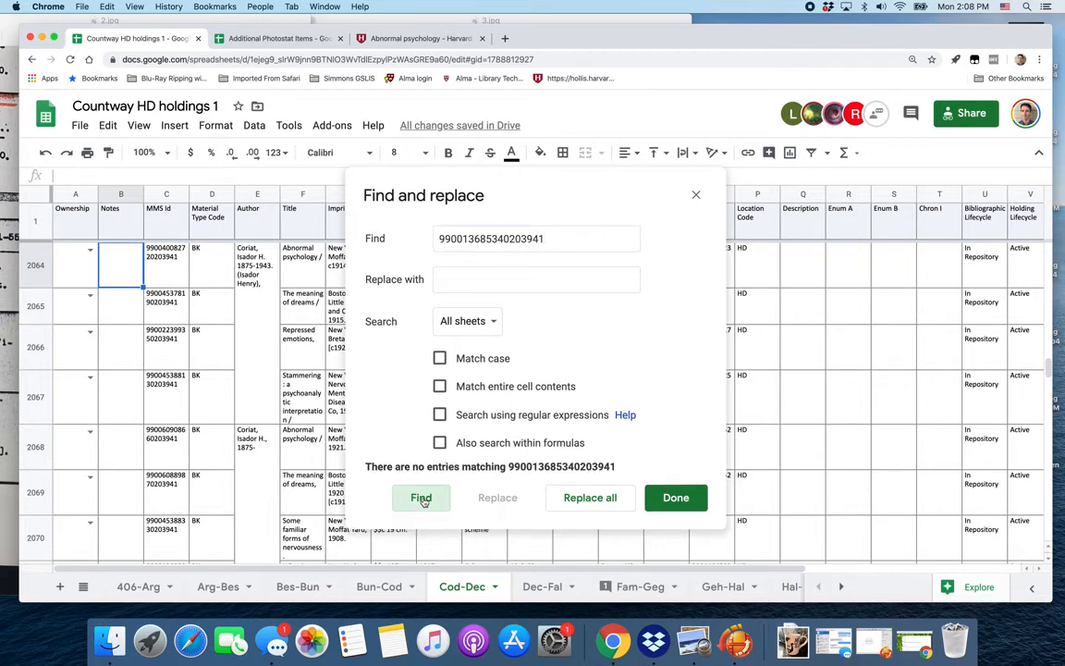
{"action": "left_click", "coordinate": [698, 505]}
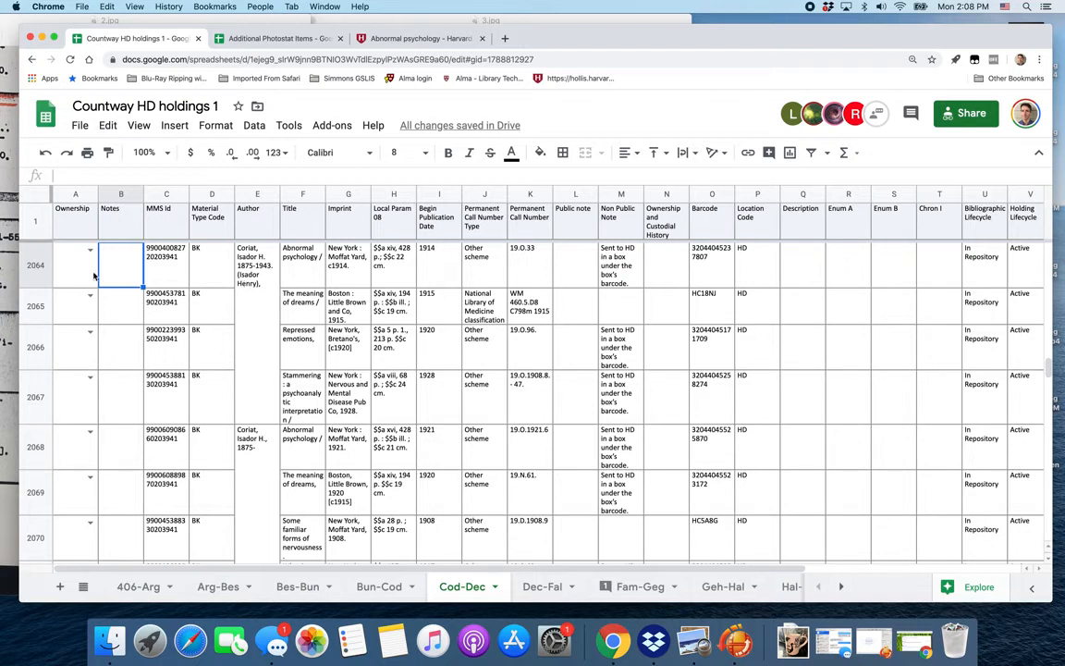
Compare the 1914 and 1921 Abnormal psychology entries in rows 2064 and 2068, including their permanent call numbers.
{"action": "left_click", "coordinate": [37, 266]}
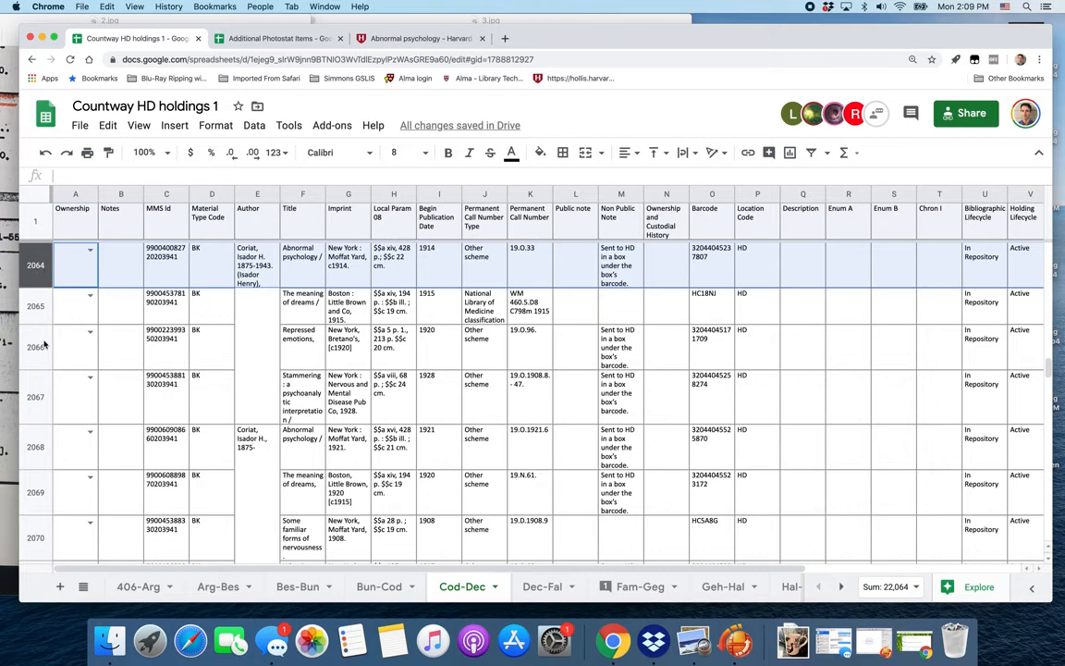
{"action": "left_click", "coordinate": [35, 447]}
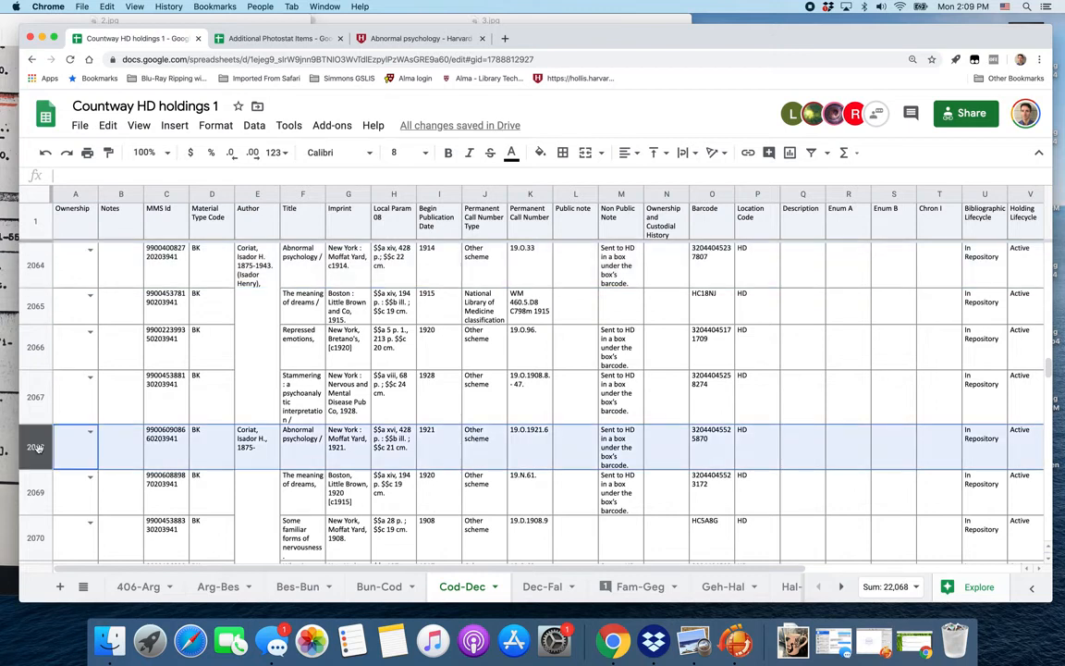
{"action": "left_click", "coordinate": [30, 247]}
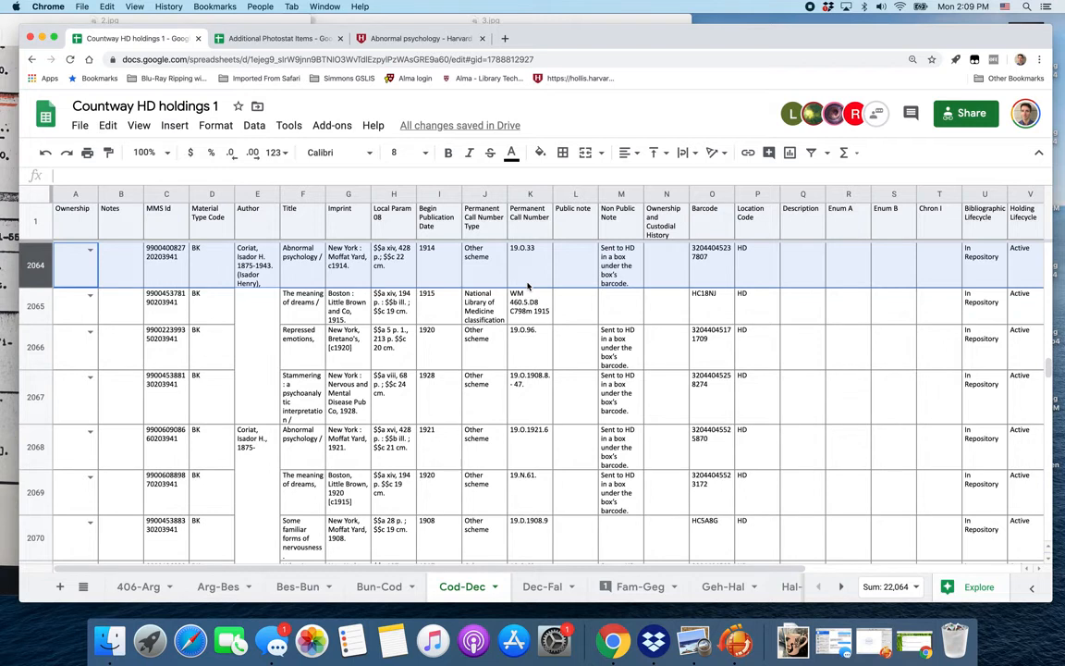
{"action": "left_click", "coordinate": [525, 458]}
{"action": "left_click", "coordinate": [37, 449]}
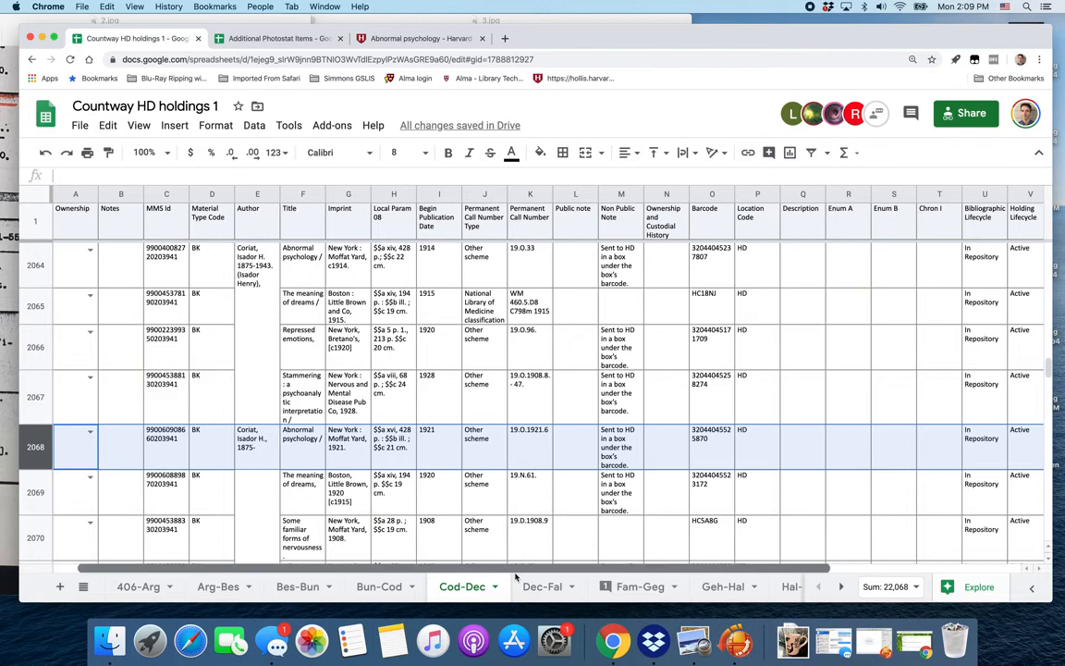
Check the holding suppression values for the Abnormal psychology entries in rows 2064 and 2068.
{"action": "left_click_drag", "start_coordinate": [425, 568], "coordinate": [606, 581]}
{"action": "left_click", "coordinate": [928, 447]}
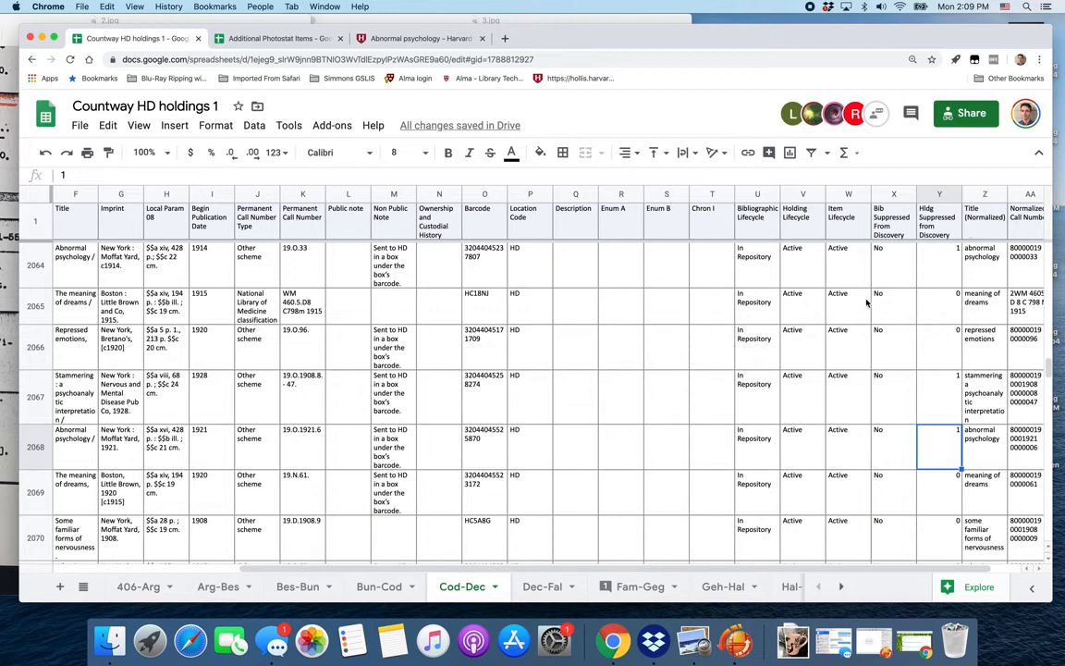
{"action": "left_click_drag", "start_coordinate": [379, 569], "coordinate": [227, 562]}
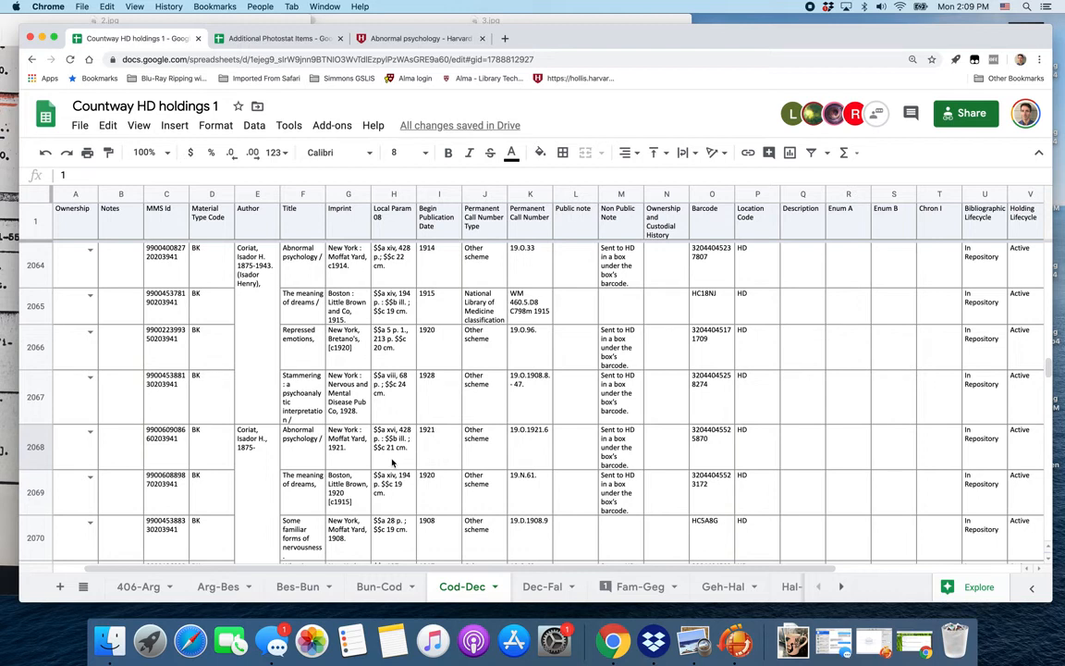
{"action": "mouse_move", "coordinate": [392, 567]}
{"action": "left_mouse_down"}
{"action": "mouse_move", "coordinate": [493, 574]}
{"action": "mouse_move", "coordinate": [406, 562]}
{"action": "left_mouse_up"}
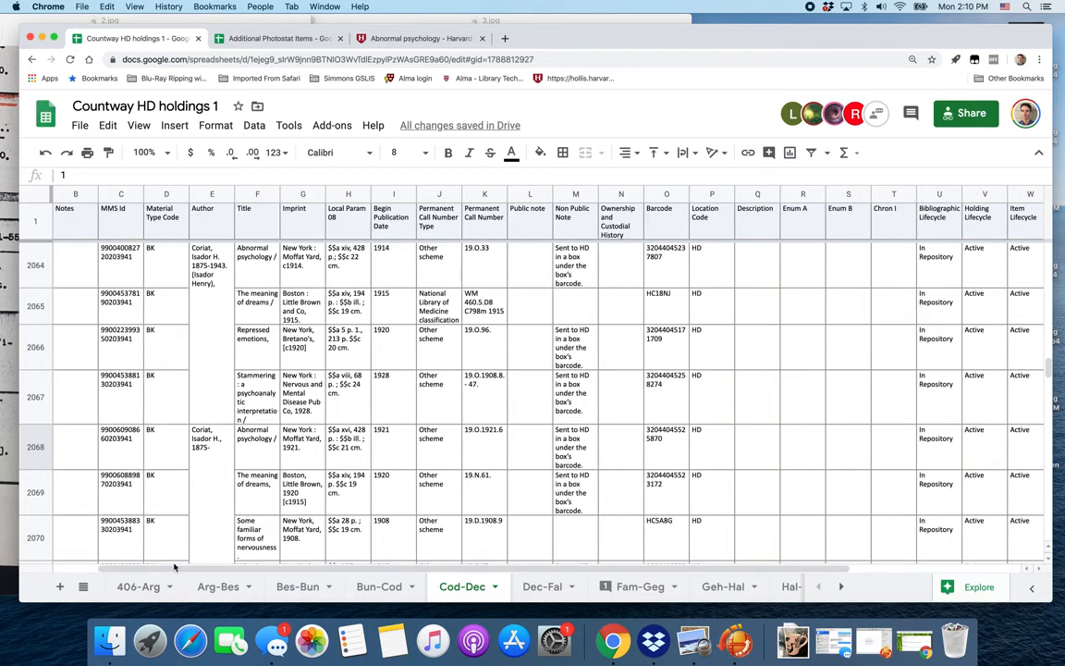
{"action": "left_click_drag", "start_coordinate": [170, 571], "coordinate": [108, 565]}
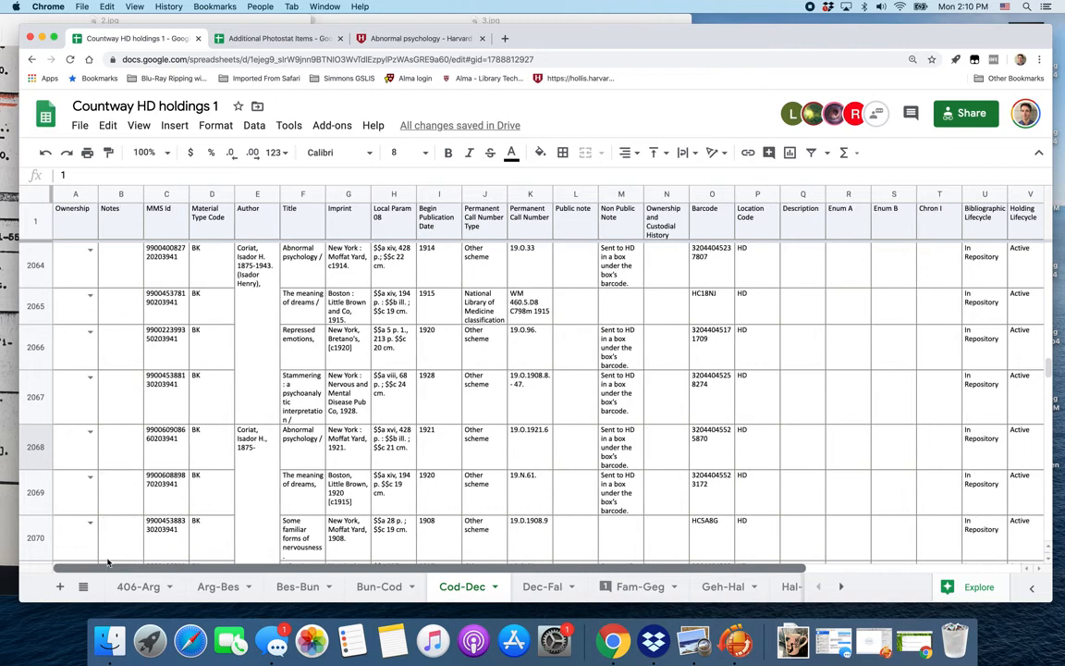
Set the Ownership to BML for the 1914 edition in row 2064 and HML for the 1921 edition in row 2068.
{"action": "double_click", "coordinate": [93, 250]}
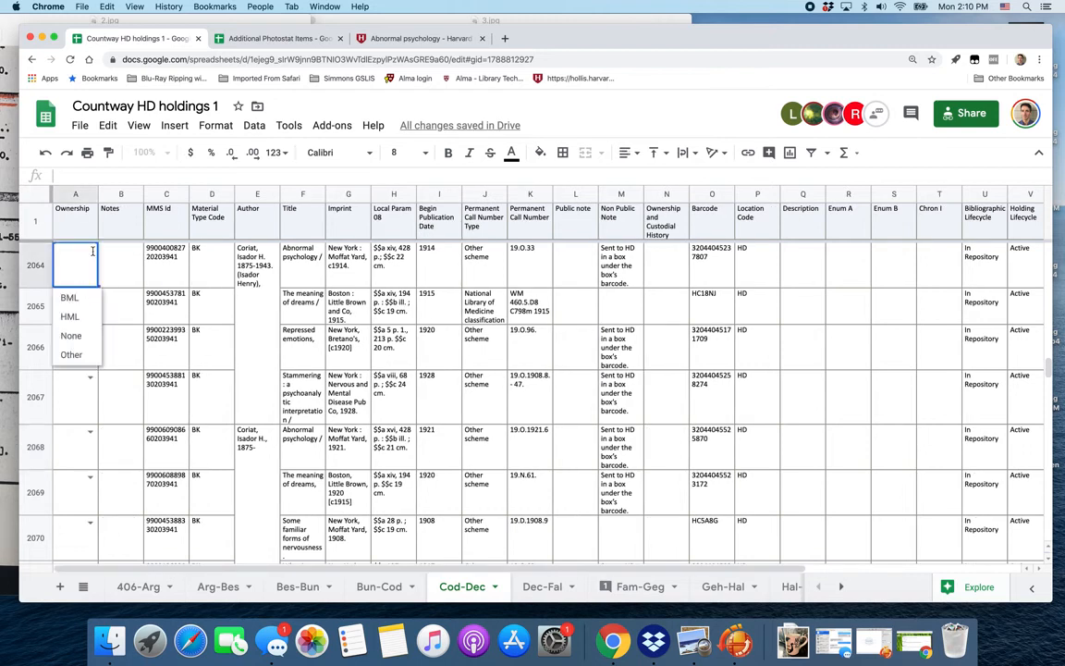
{"action": "left_click", "coordinate": [71, 298]}
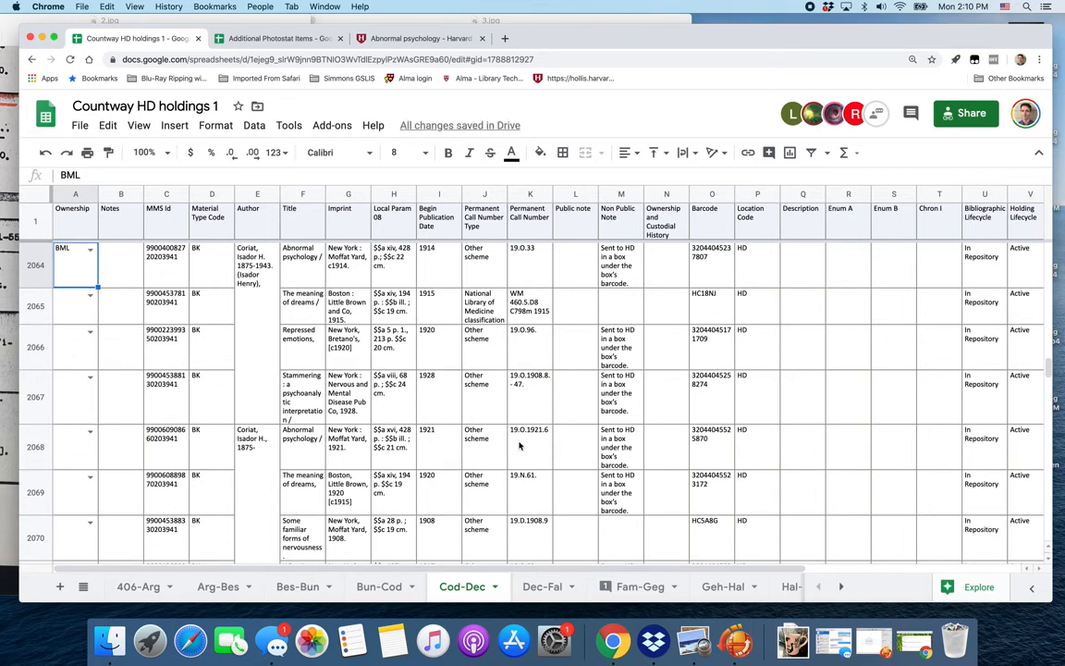
{"action": "left_click", "coordinate": [90, 433]}
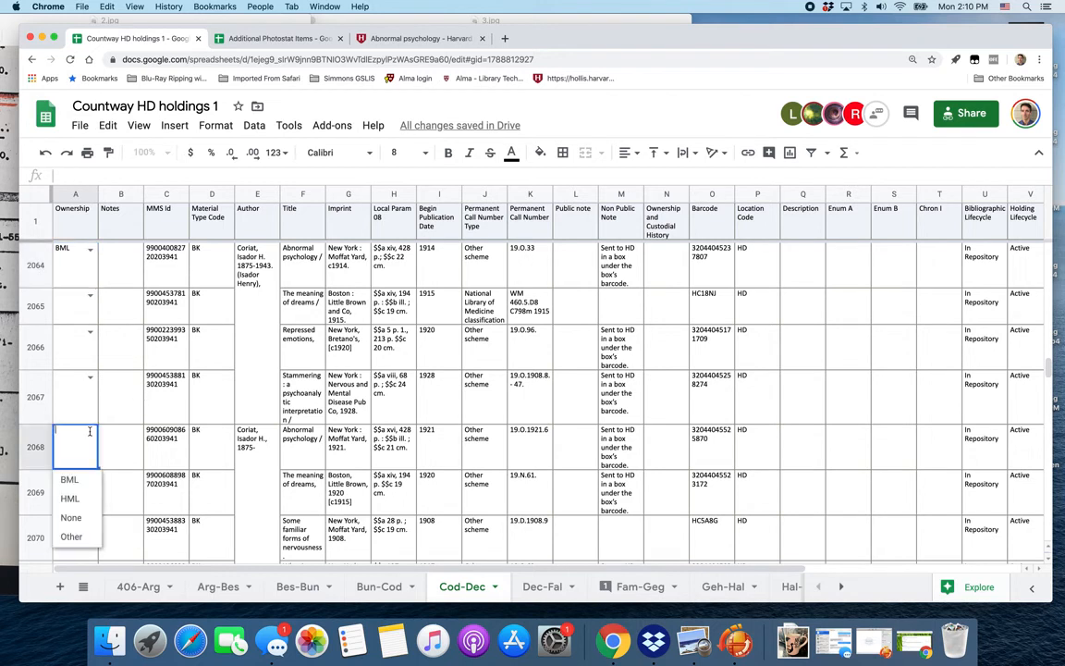
{"action": "left_click", "coordinate": [71, 500]}
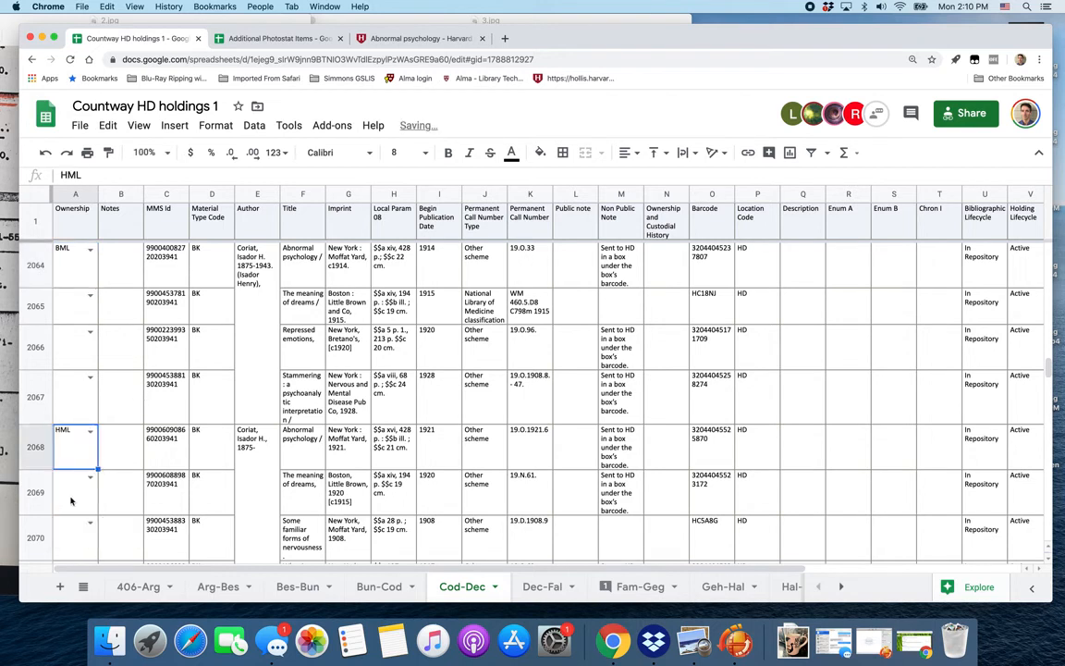
Review the Abnormal psychology entries in 2.jpg and the 1910 and 1914 cards in 3.jpg, clearing the selection marquees.
{"action": "left_click", "coordinate": [162, 18]}
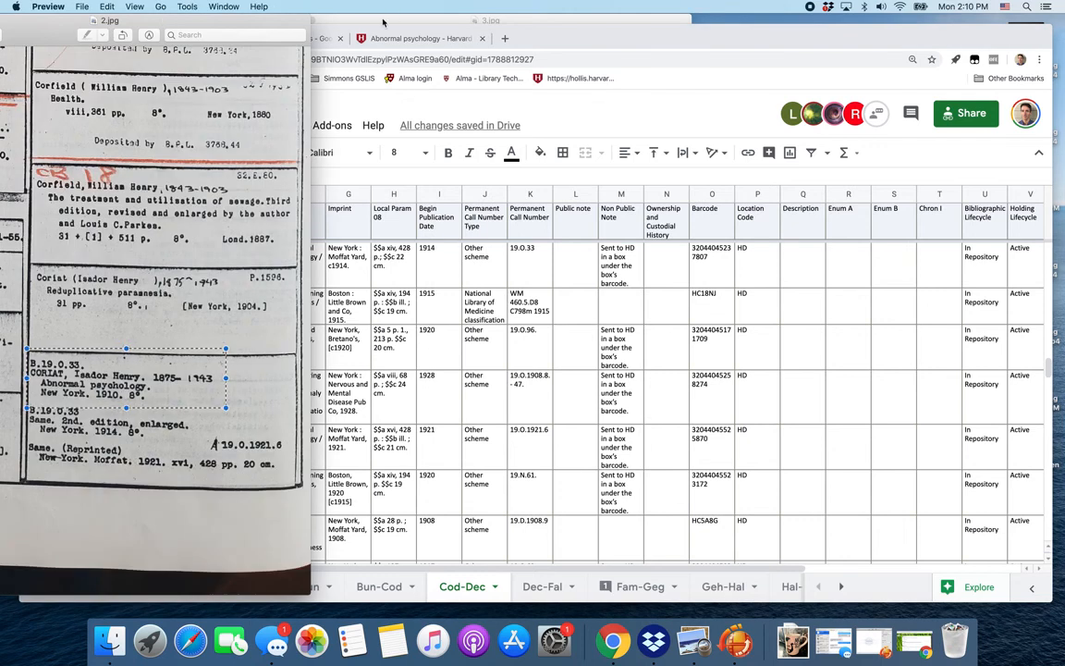
{"action": "left_click", "coordinate": [383, 21]}
{"action": "left_click", "coordinate": [393, 127]}
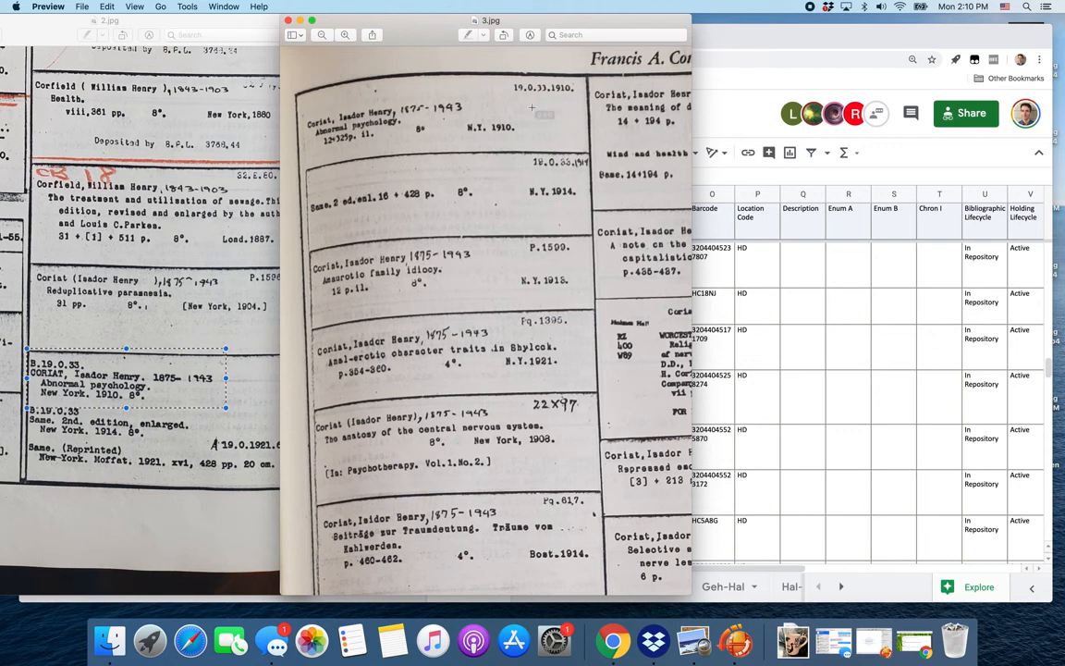
{"action": "left_click_drag", "start_coordinate": [295, 80], "coordinate": [594, 238]}
{"action": "left_click", "coordinate": [410, 97]}
{"action": "left_click", "coordinate": [174, 27]}
{"action": "left_click", "coordinate": [245, 396]}
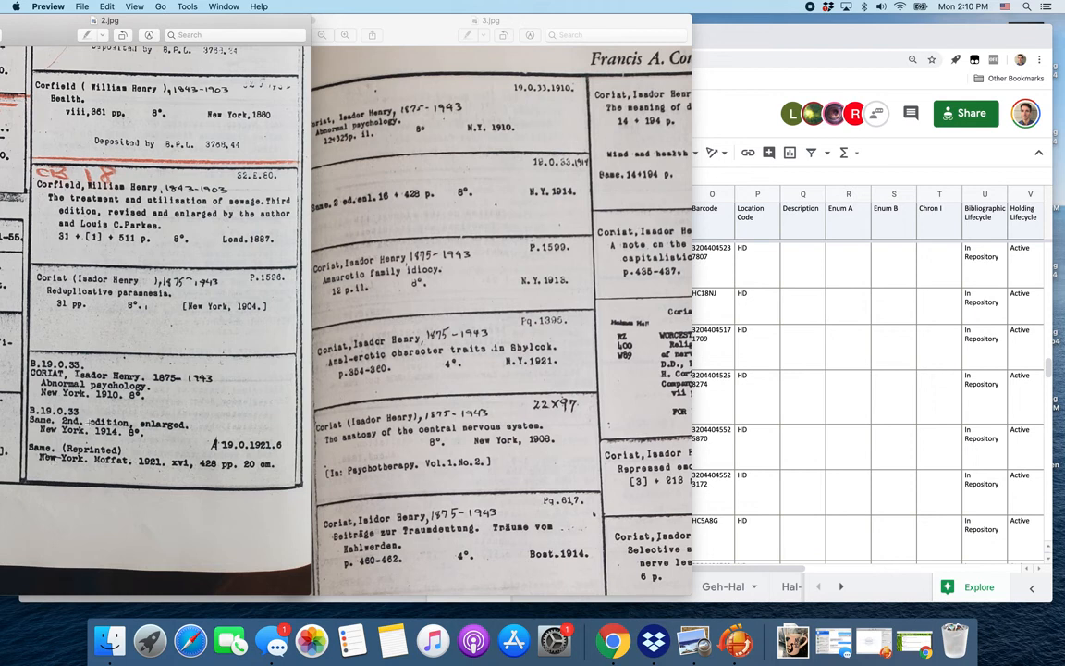
Compare the ownership entries in rows 2064 and 2068 with the photostat cards in 2.jpg and 3.jpg.
{"action": "left_click", "coordinate": [768, 35]}
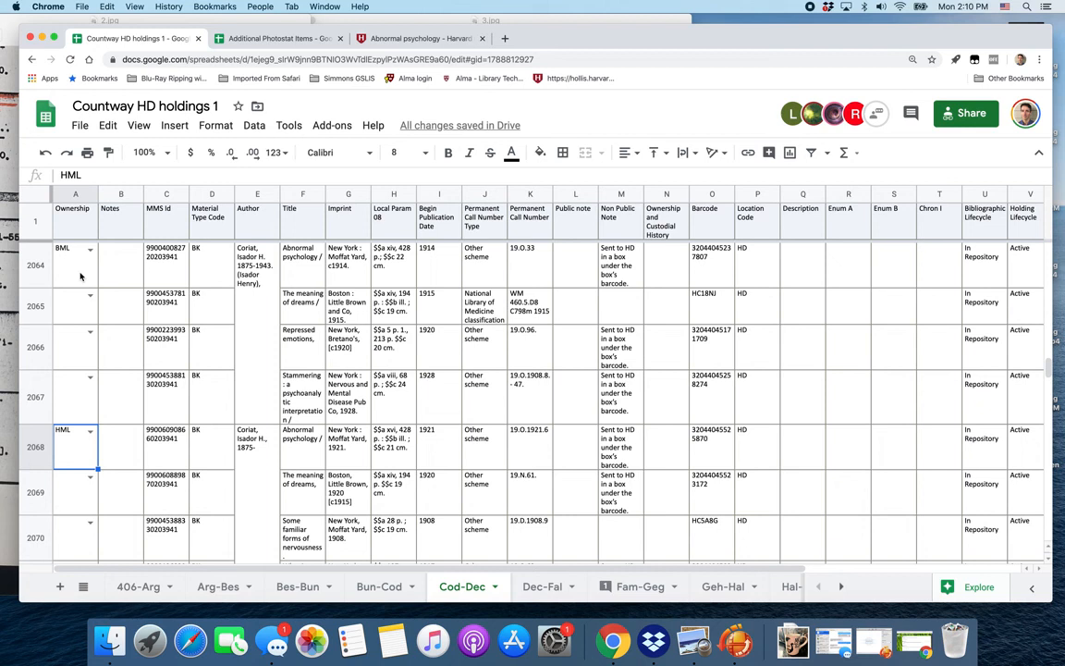
{"action": "left_click", "coordinate": [15, 22]}
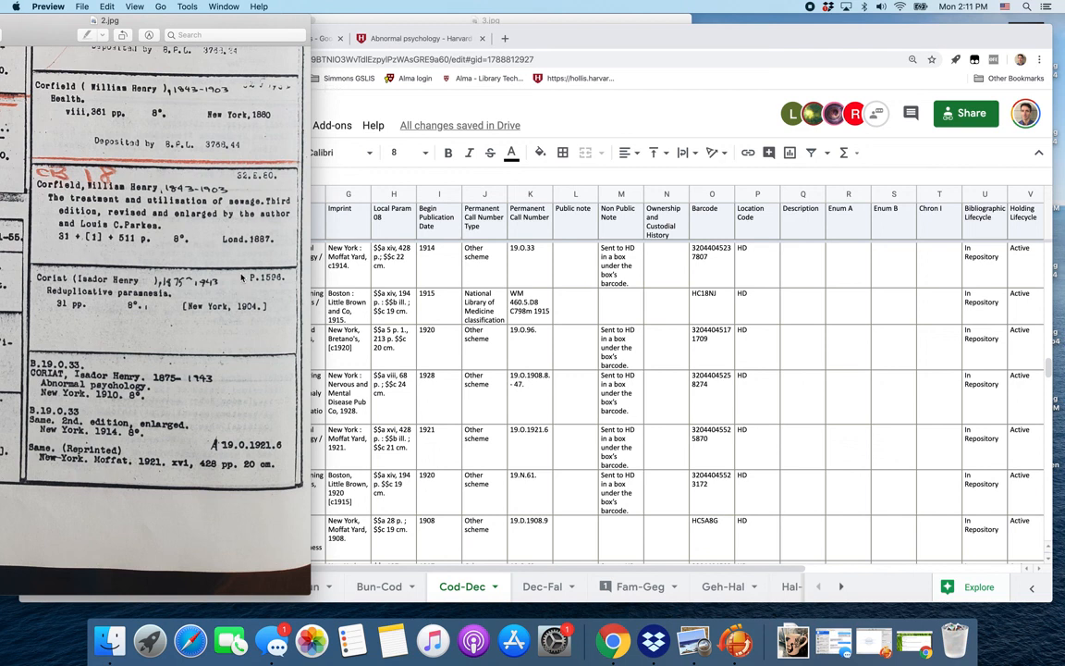
{"action": "left_click", "coordinate": [383, 20]}
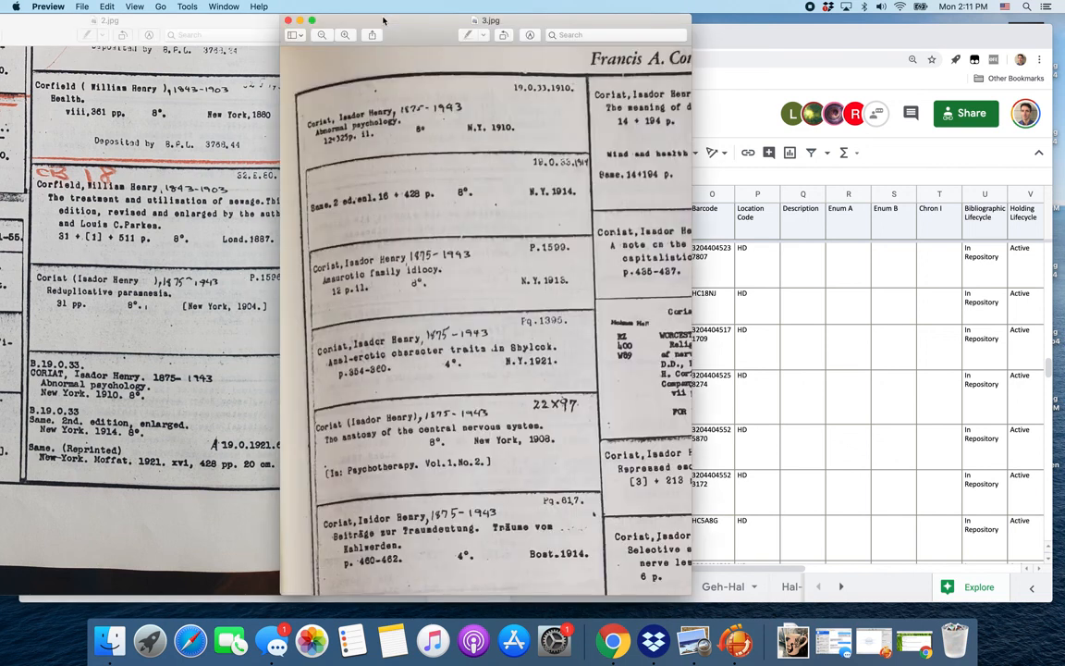